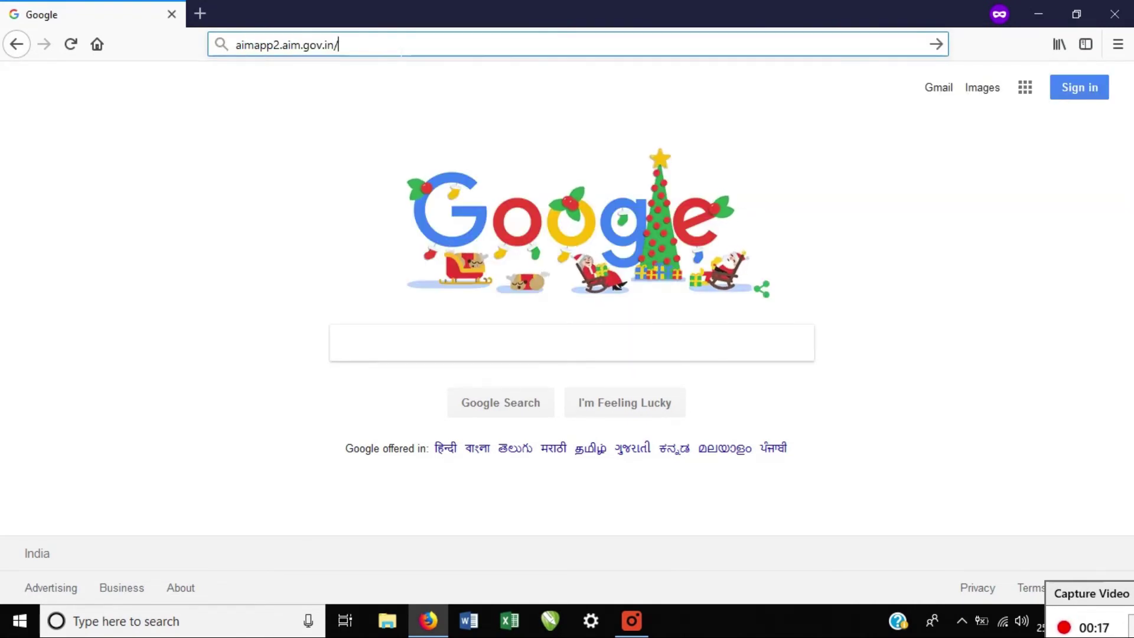
Step: Go to the AIM ATL application login page at aimapp2.aim.gov.in/atlopenapplication/index.php
type("atl")
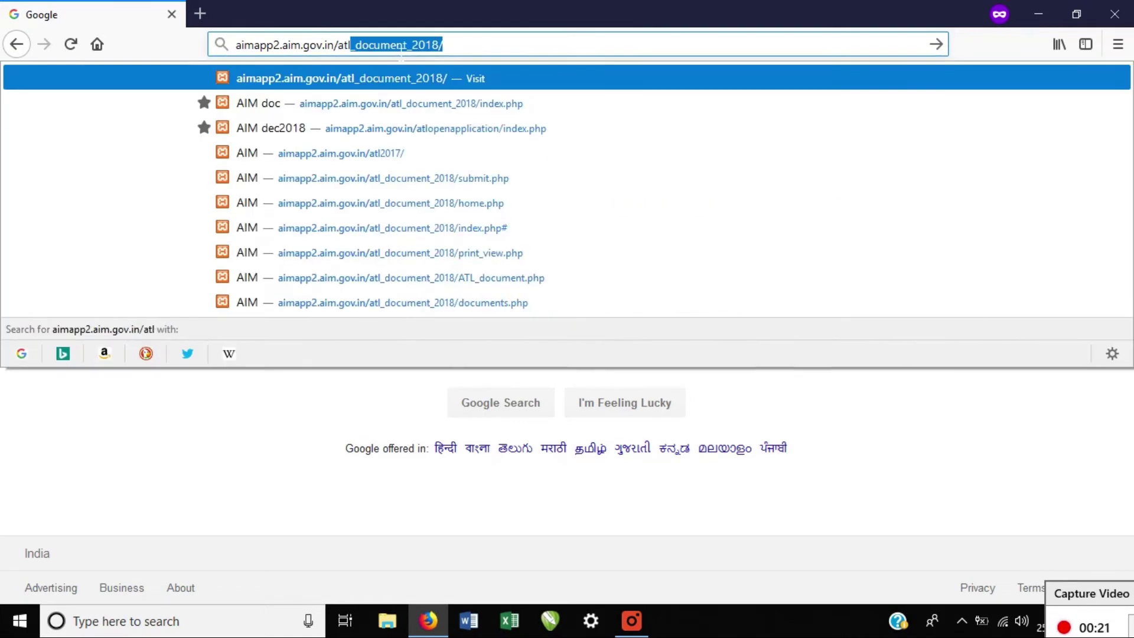
type("openapplicatio")
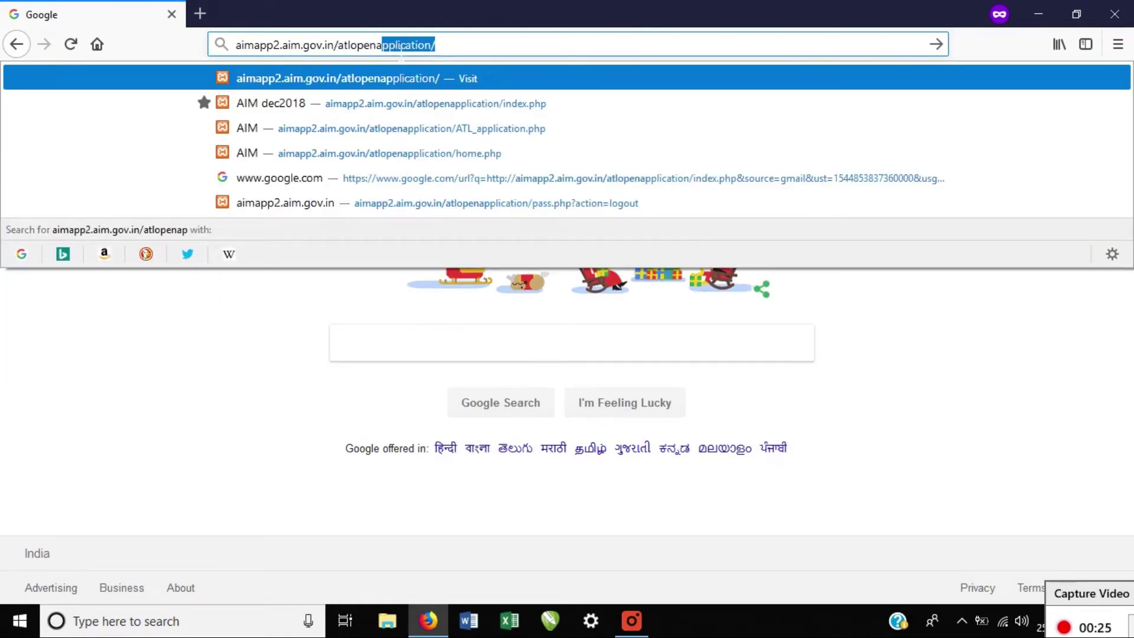
type("n")
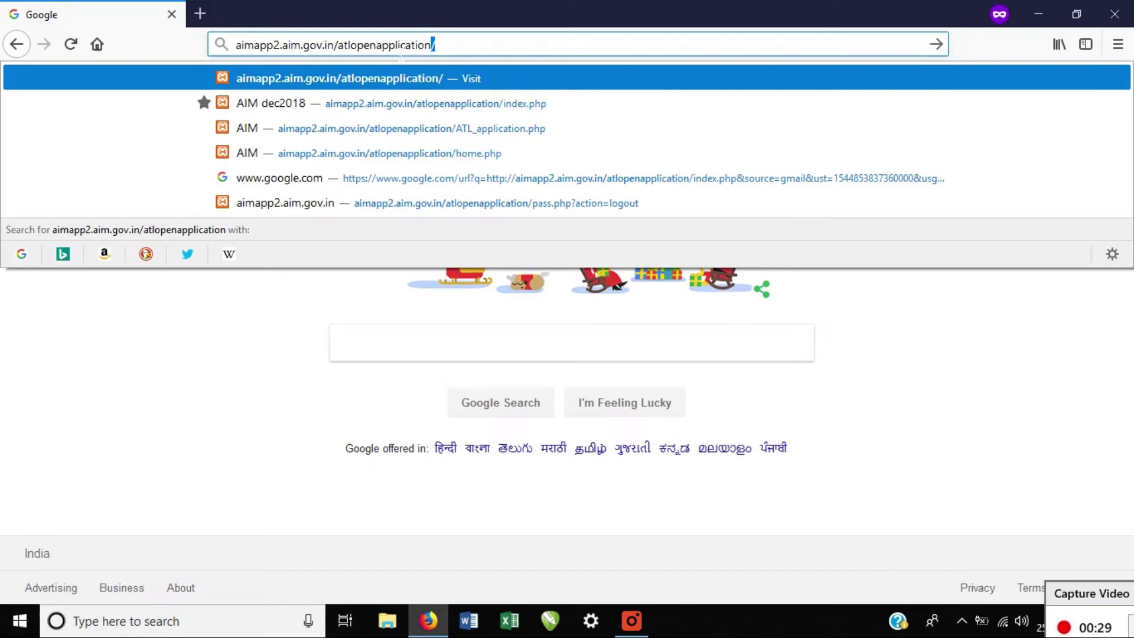
type("/inde")
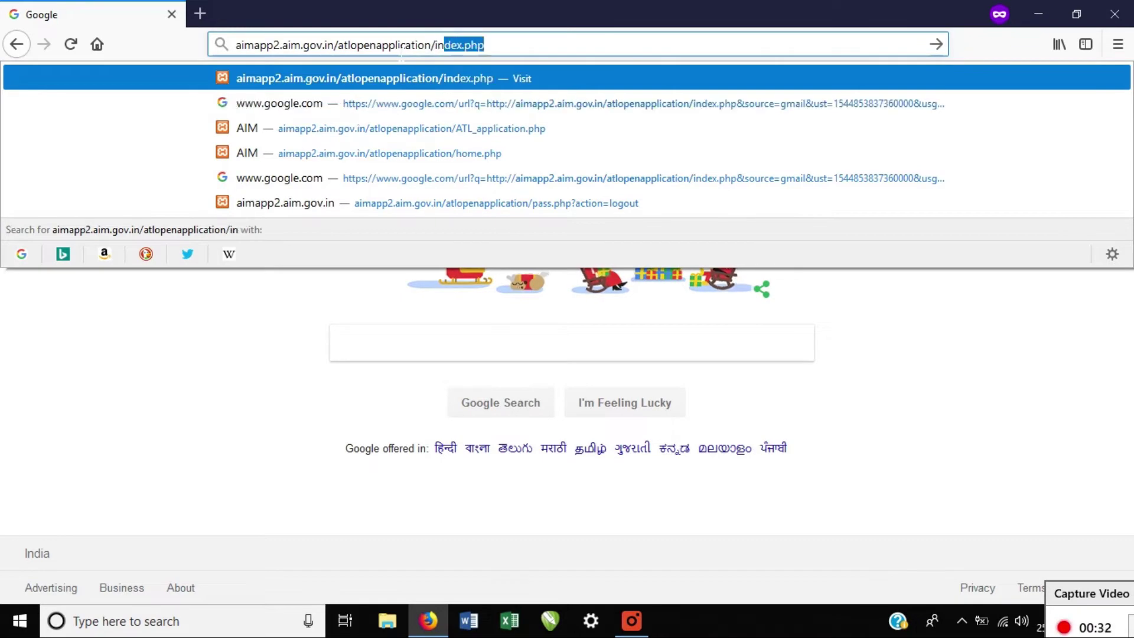
left_click(532, 78)
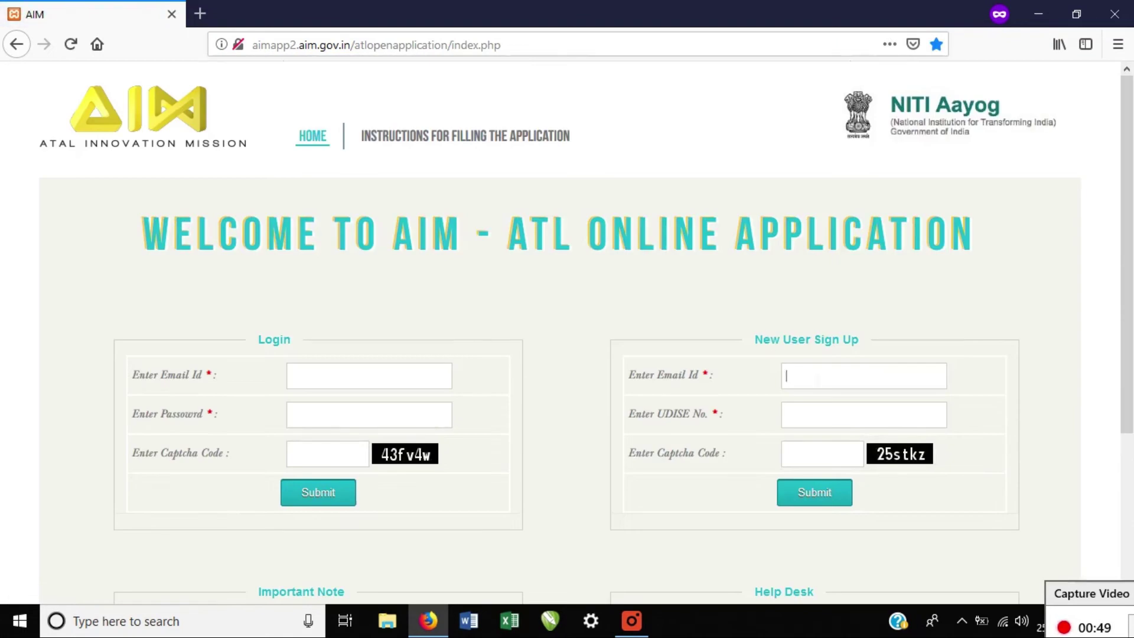
Step: Register as a new user with the saved school e-mail, the school's UDISE number and the captcha code
left_click(850, 420)
left_click(851, 421)
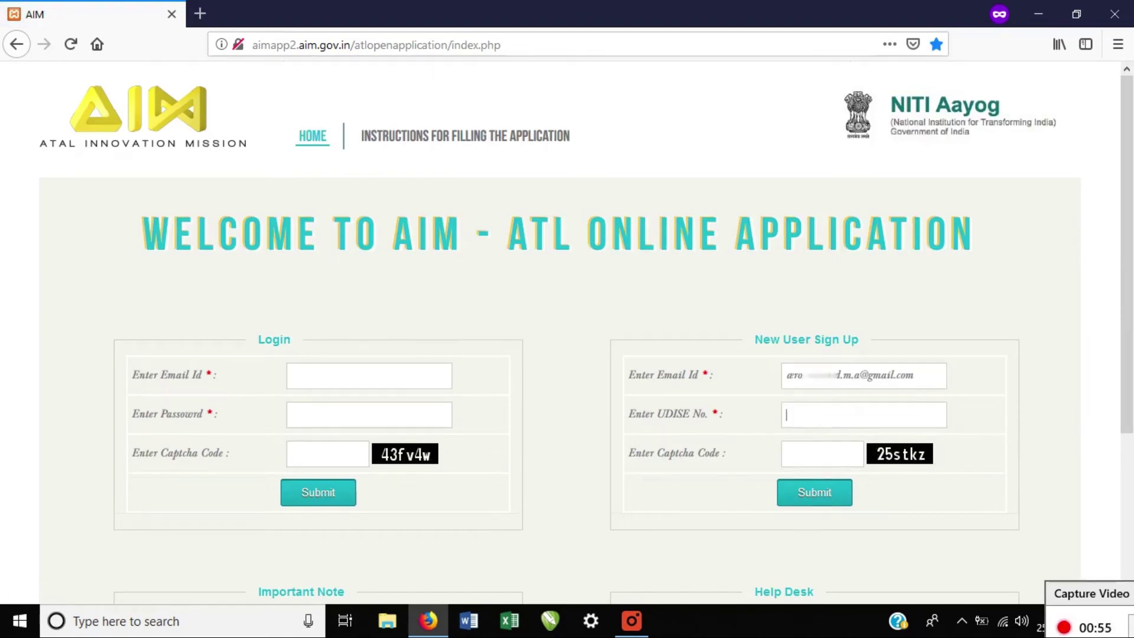
type("33000000006")
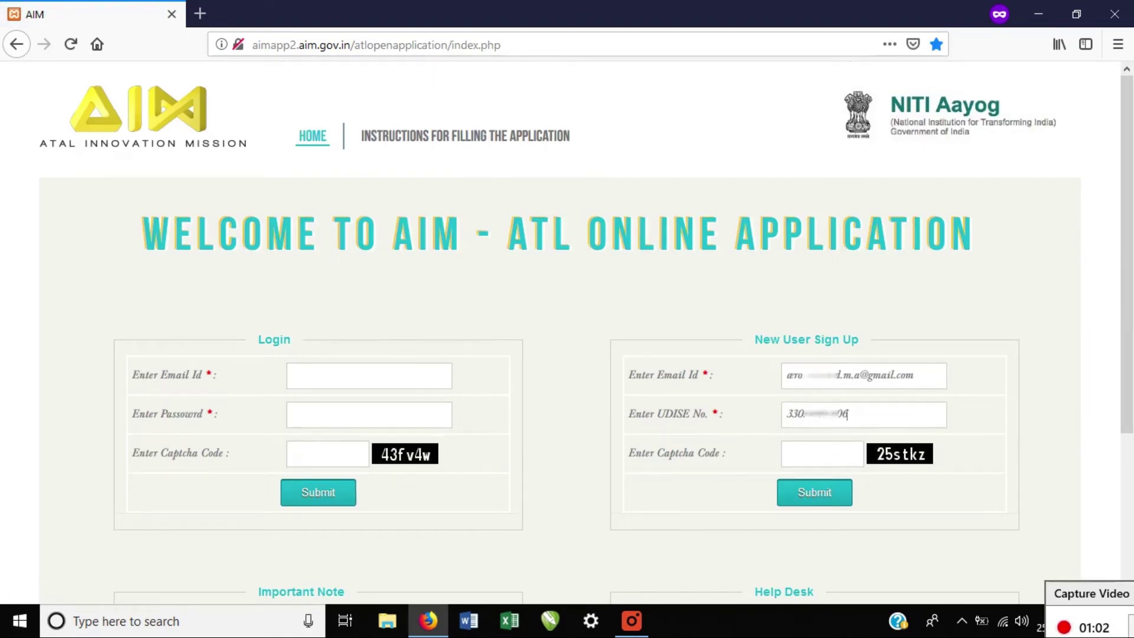
left_click(823, 454)
type("25stkz")
left_click(821, 500)
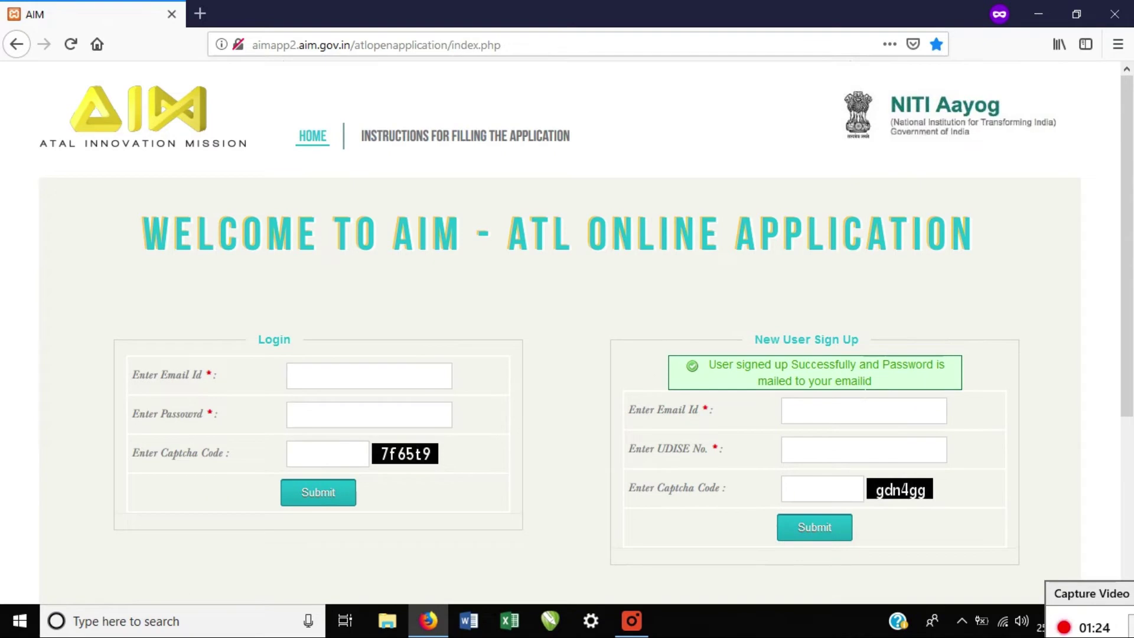
right_click(429, 620)
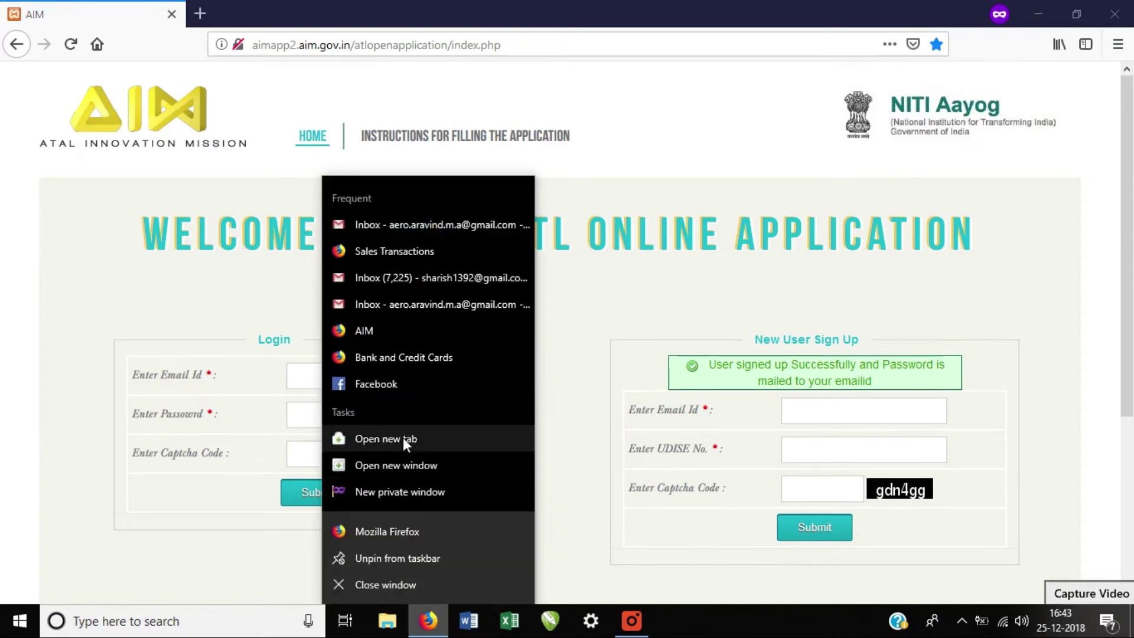
Step: In Gmail in a new tab, open the ATL Password mail from Aim and copy the password
left_click(403, 438)
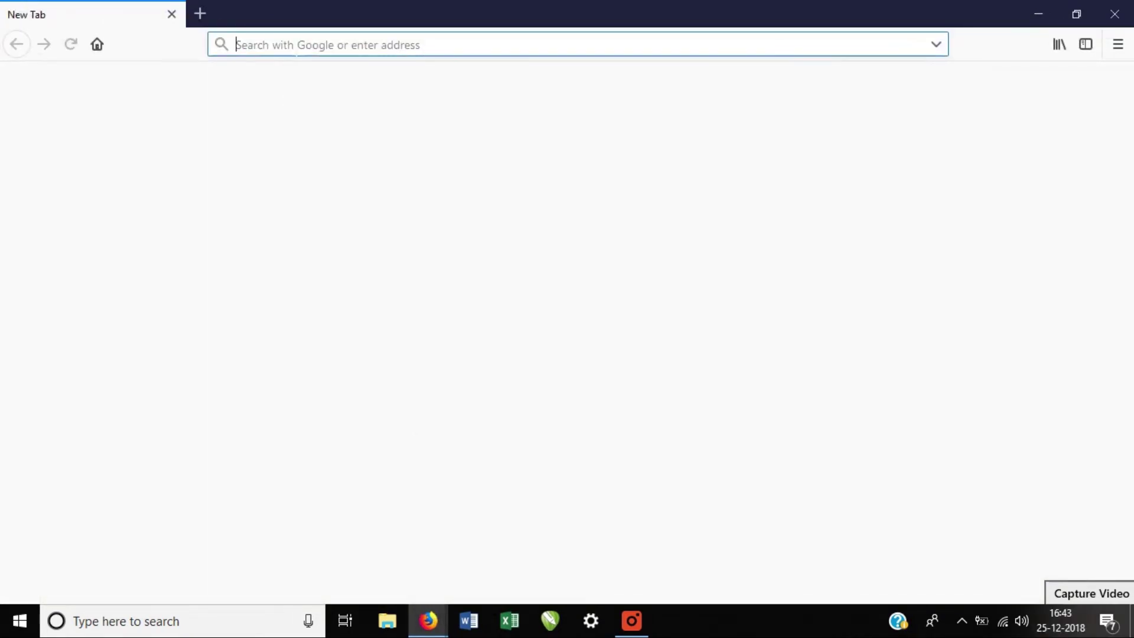
type("gmail.com/")
key("Return")
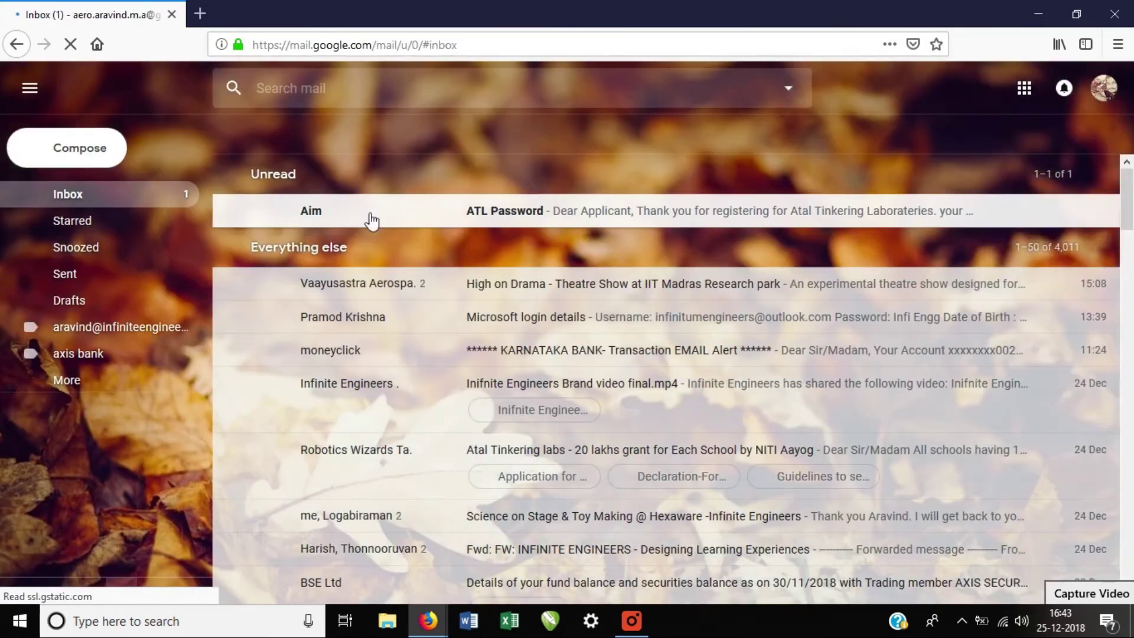
left_click(371, 221)
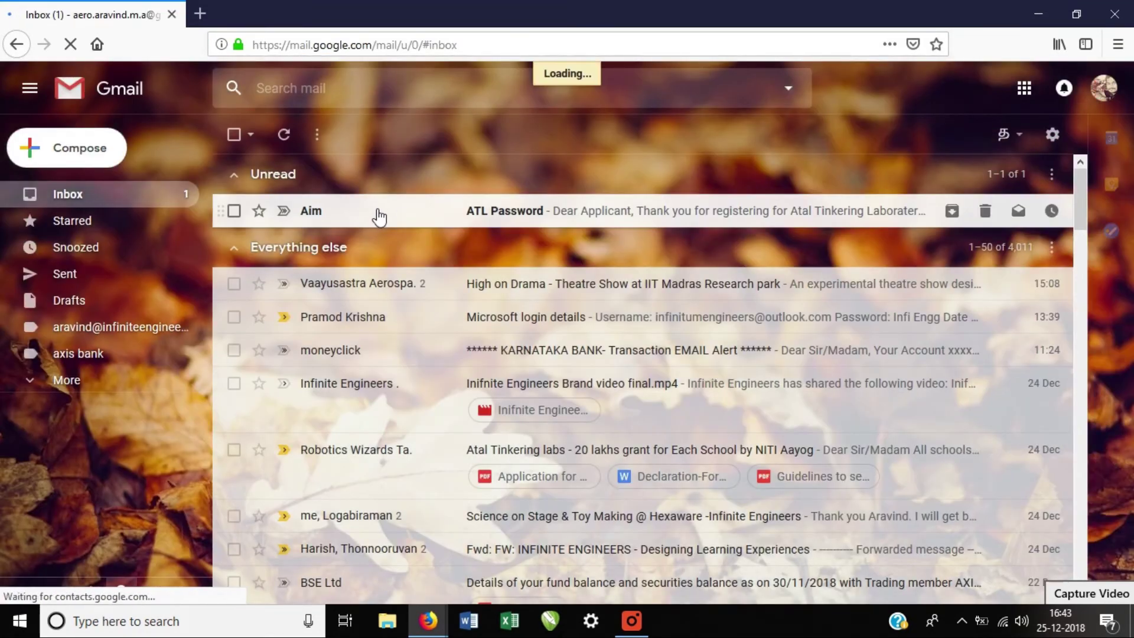
double_click(381, 297)
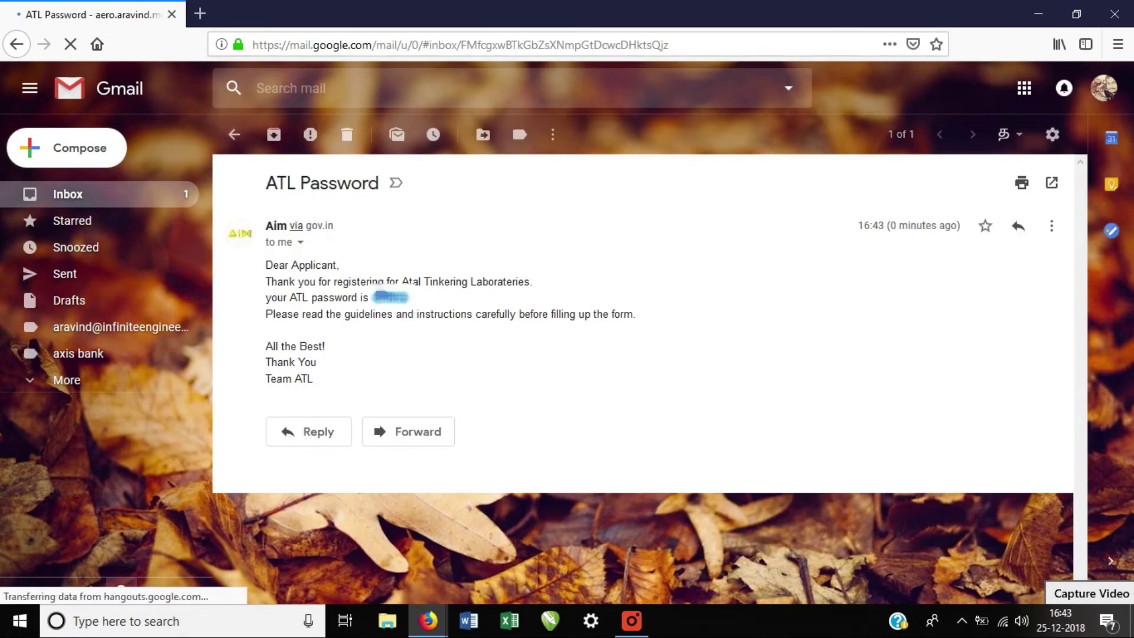
Step: Back on the AIM login page, begin entering the registered e-mail address
mouse_move(426, 632)
left_click(337, 553)
left_click(369, 375)
type("ar")
key("BackSpace")
type("e")
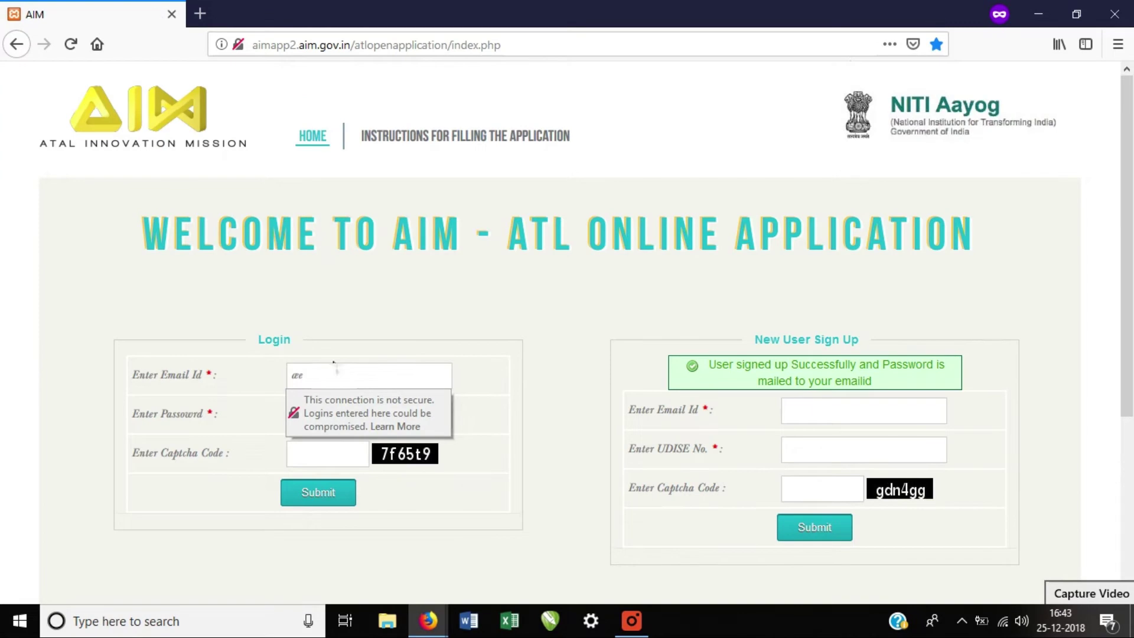
Step: Log in with the pasted mailed password and the captcha code
right_click(381, 415)
left_click(390, 485)
type("7f65t9")
left_click(319, 495)
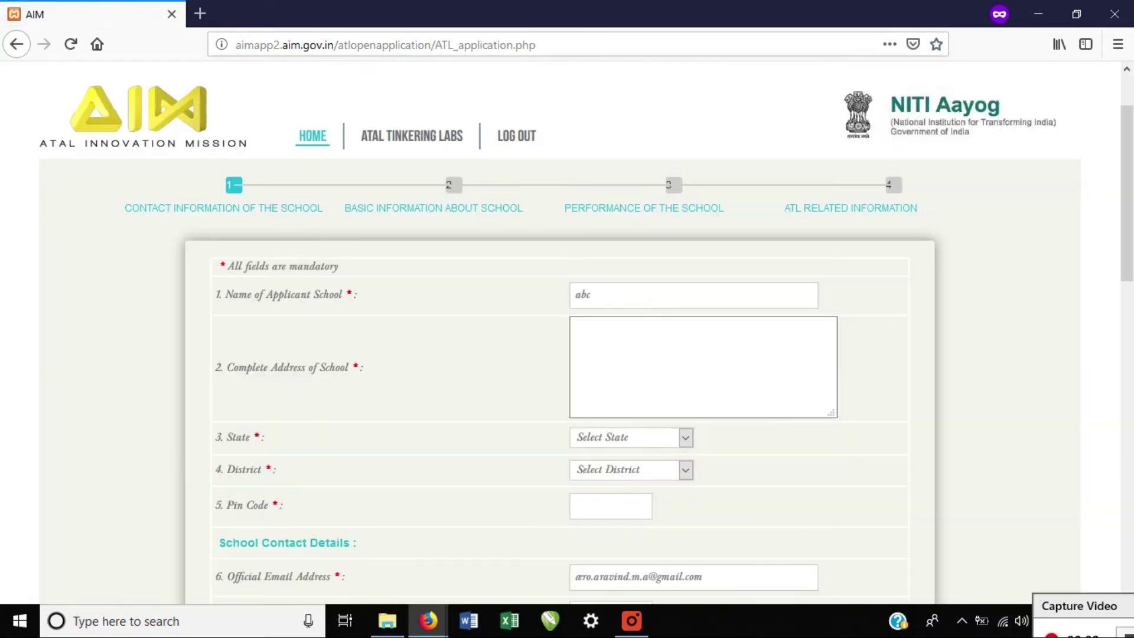
Step: Enter the school's name, its Chennai street address, Tamil Nadu as the state, and the pin code
type("d matriculation higher secondary school")
left_click(641, 361)
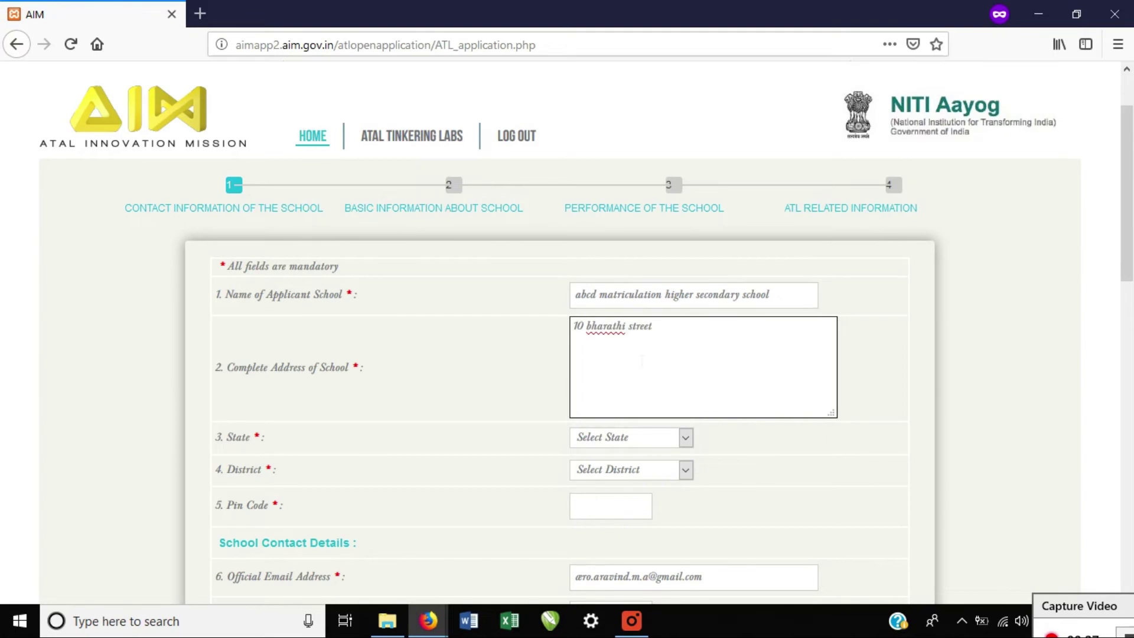
left_click(685, 438)
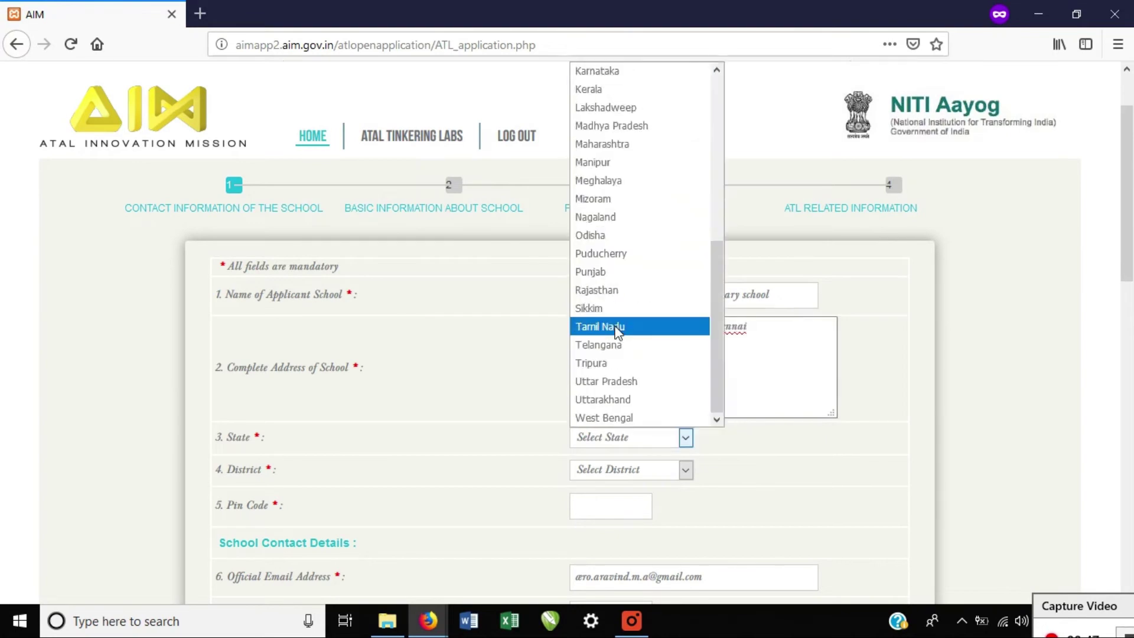
left_click(611, 325)
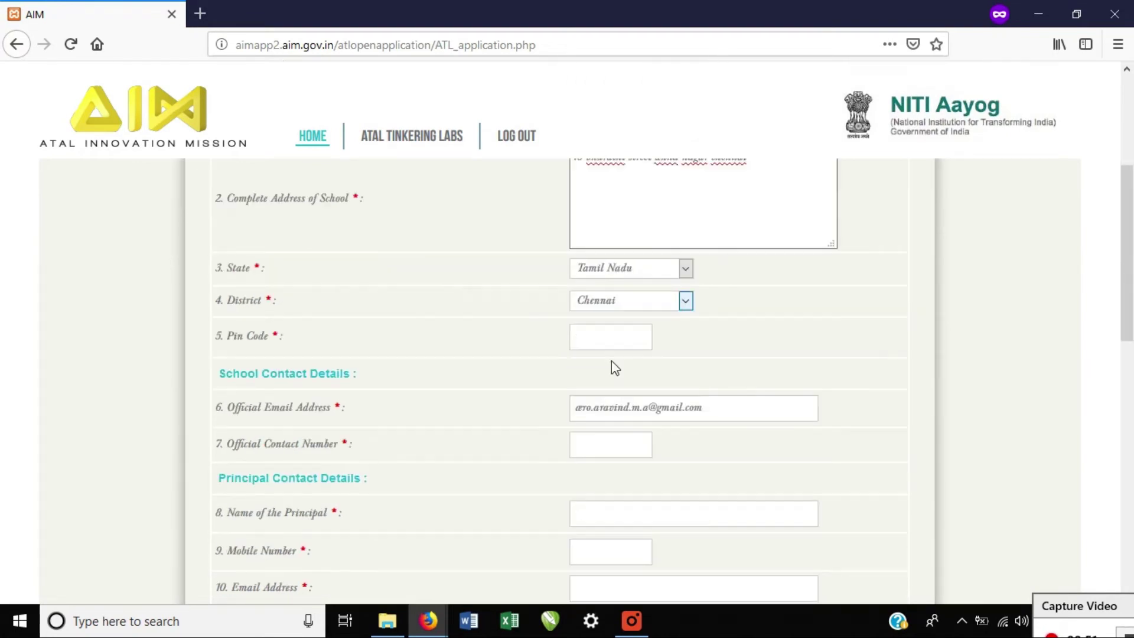
key("Tab")
type("600085")
scroll(615, 367, "down", 2)
Step: Fill in the official contact number and the principal's name, mobile, e-mail and Aadhar details
key("Tab")
key("Tab")
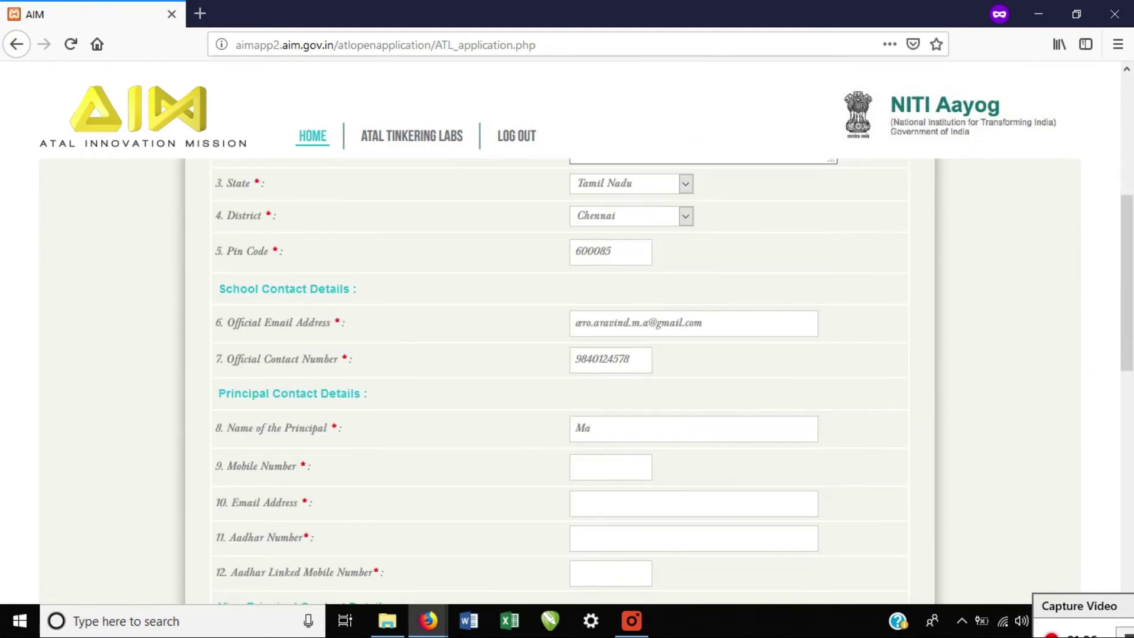
key("Tab")
scroll(567, 378, "down", 2)
key("Tab")
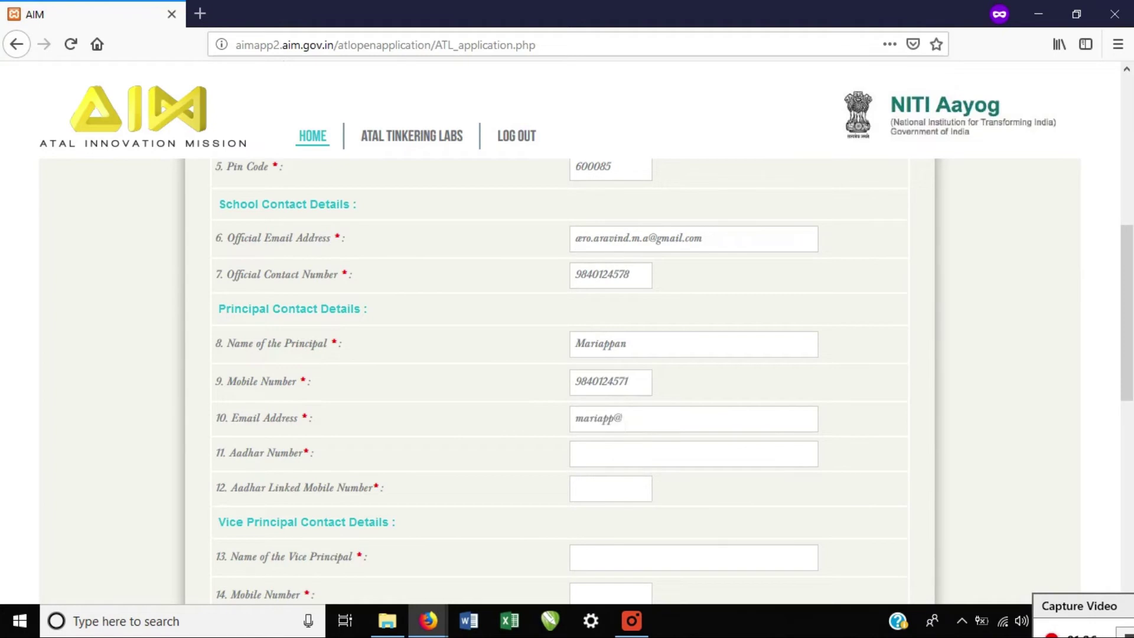
key("Tab")
scroll(567, 378, "down", 4)
key("Tab")
Step: Fill in the vice principal's name, mobile, e-mail and Aadhar details
key("Tab")
type("Sujatha")
key("Tab")
key("Tab")
key("Tab")
key("Tab")
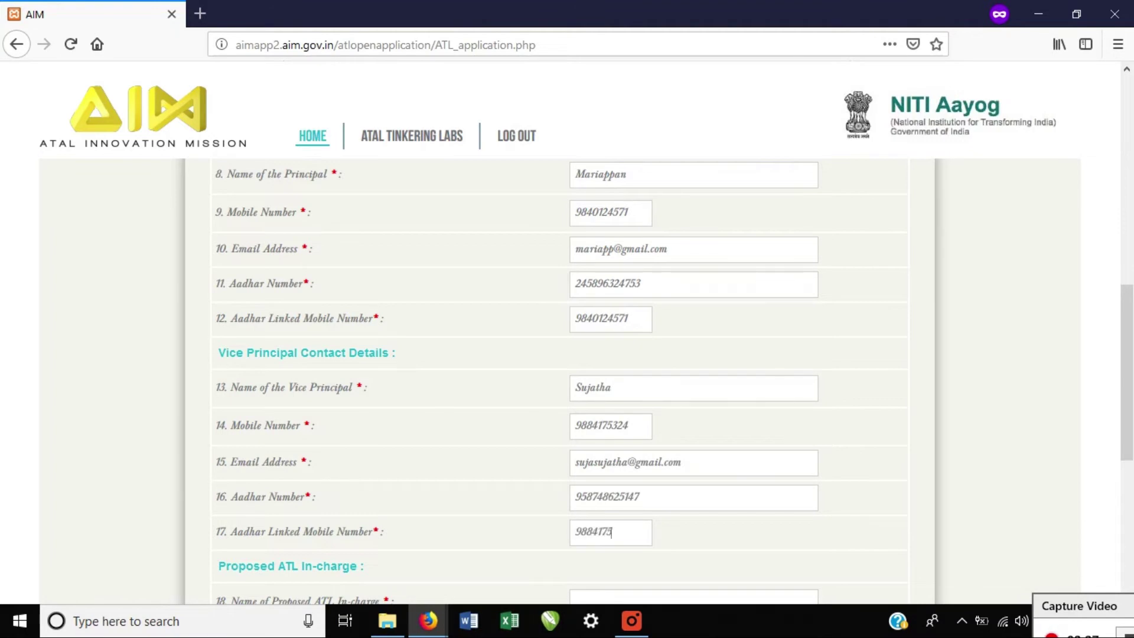
Step: Fill in the ATL in-charge's name, mobile, e-mail and Aadhar details, then go to the next section
key("Tab")
key("Tab")
key("Tab")
scroll(567, 355, "down", 2)
key("Tab")
key("Tab")
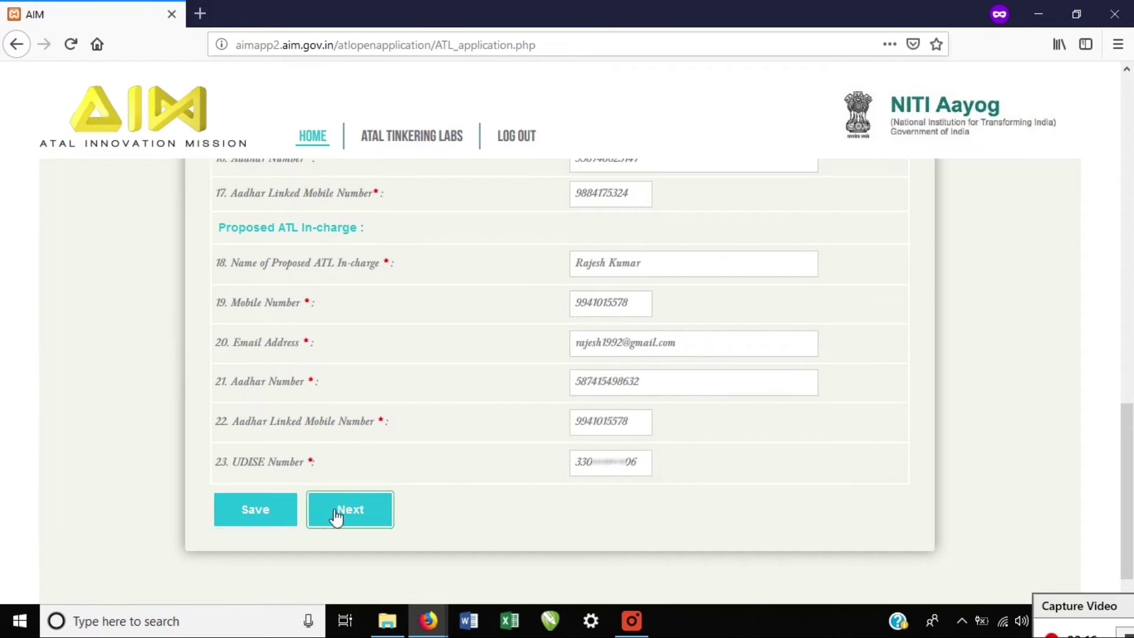
left_click(331, 512)
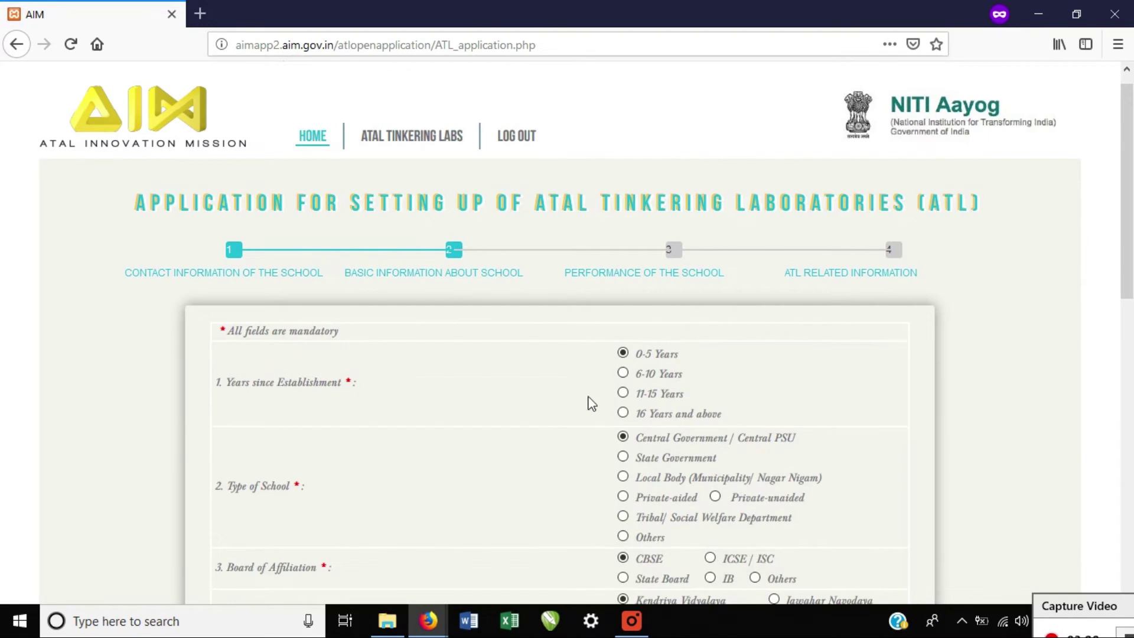
Step: Set the school's age to 16 Years and above and its type to Private-unaided
left_click(622, 393)
scroll(623, 394, "down", 2)
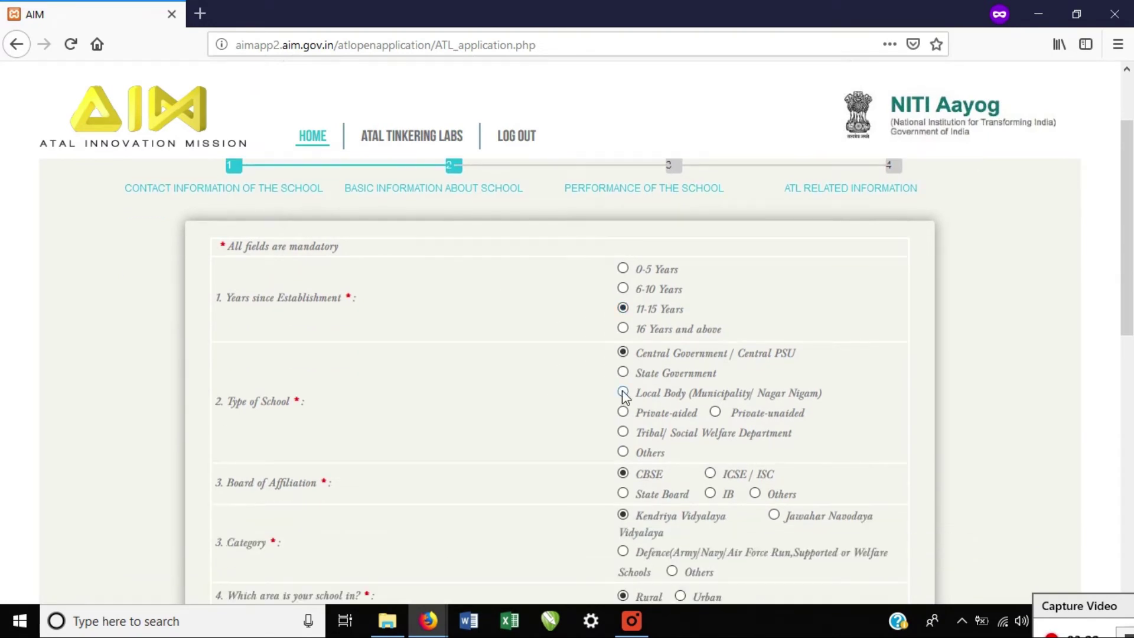
left_click(622, 328)
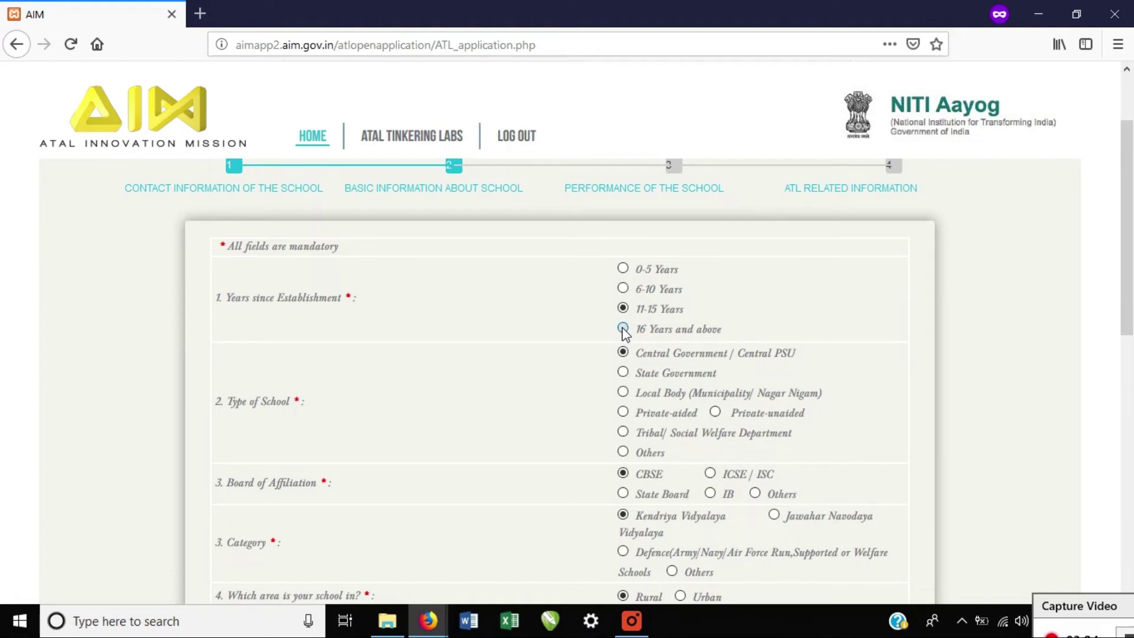
left_click(624, 373)
left_click(716, 412)
Step: Choose State Board as the board of affiliation and Others as the school category
scroll(652, 452, "down", 3)
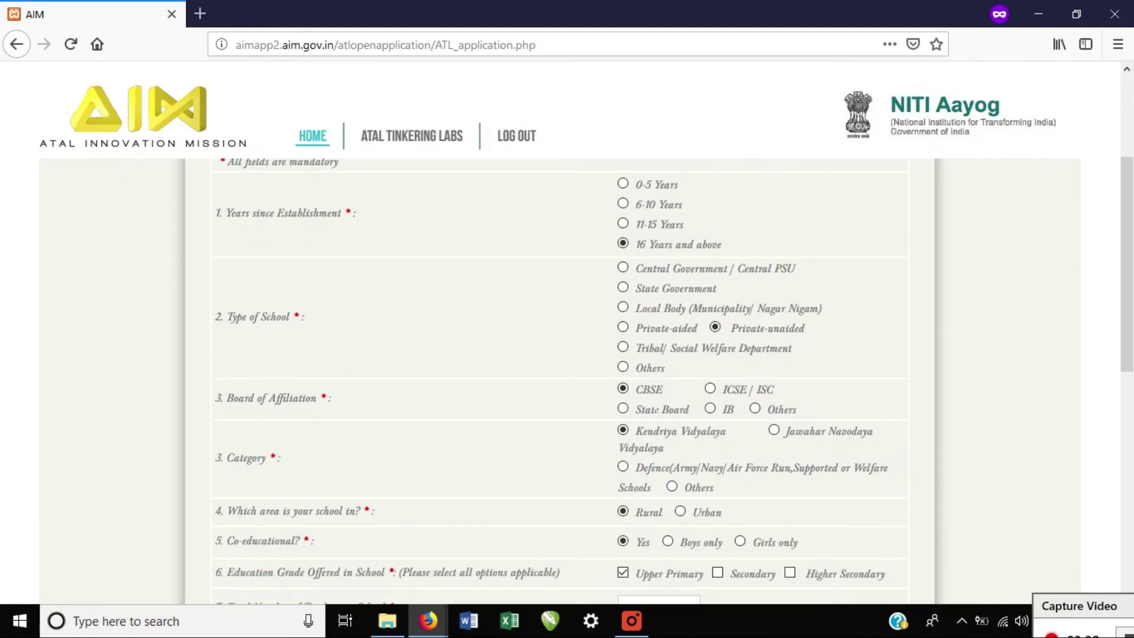
scroll(643, 384, "down", 3)
scroll(643, 384, "up", 3)
left_click(623, 409)
left_click(711, 388)
left_click(711, 408)
left_click(755, 409)
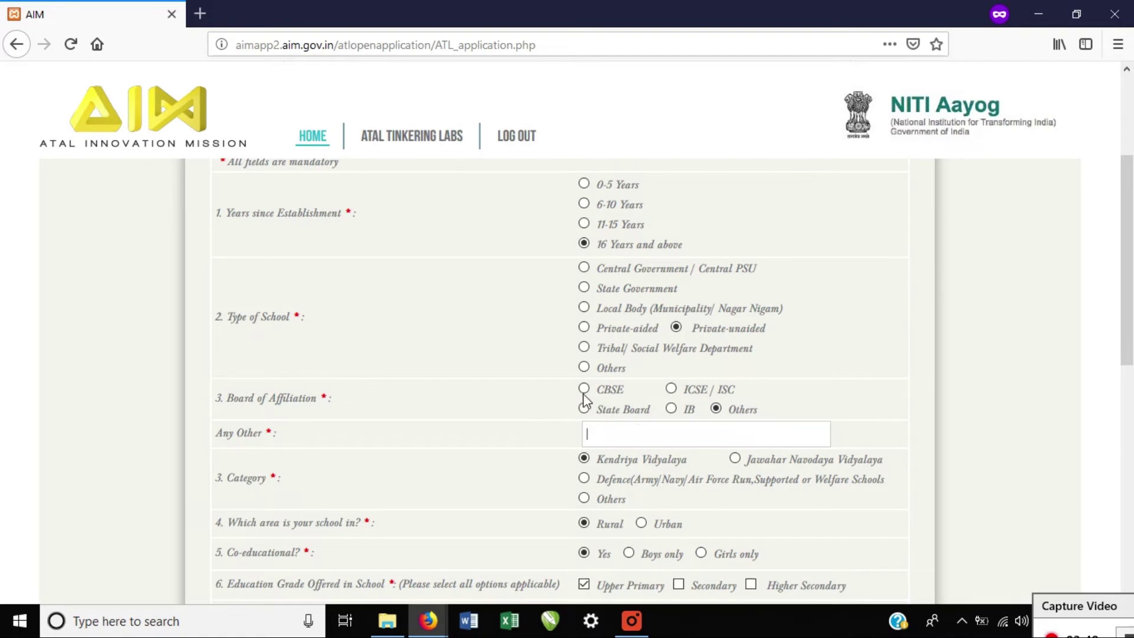
left_click(584, 409)
scroll(620, 343, "down", 1)
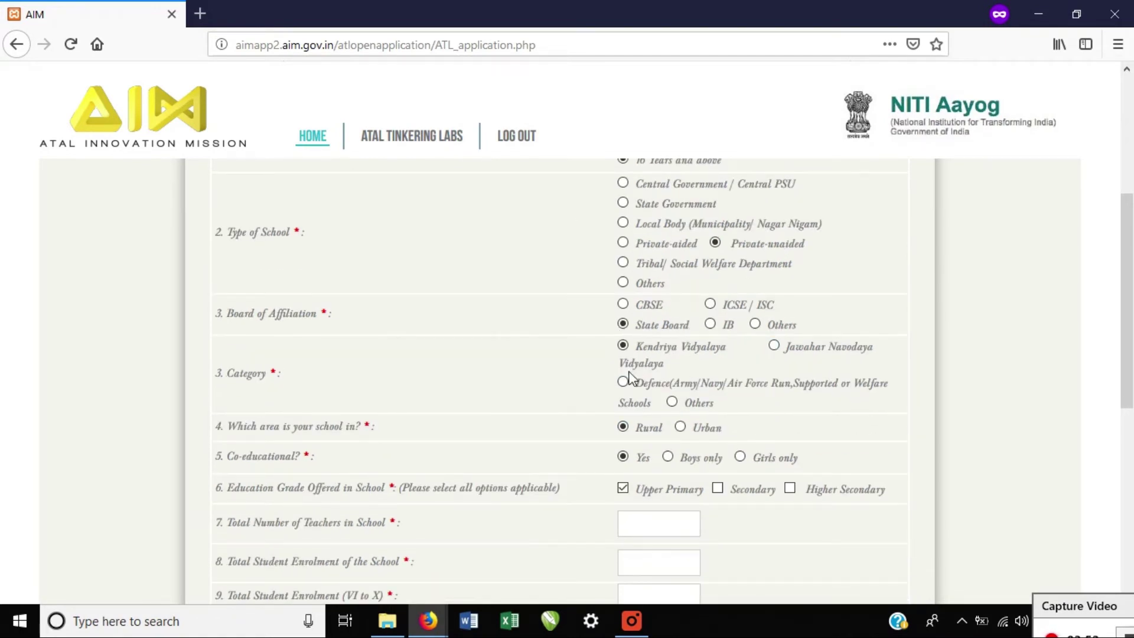
left_click(672, 403)
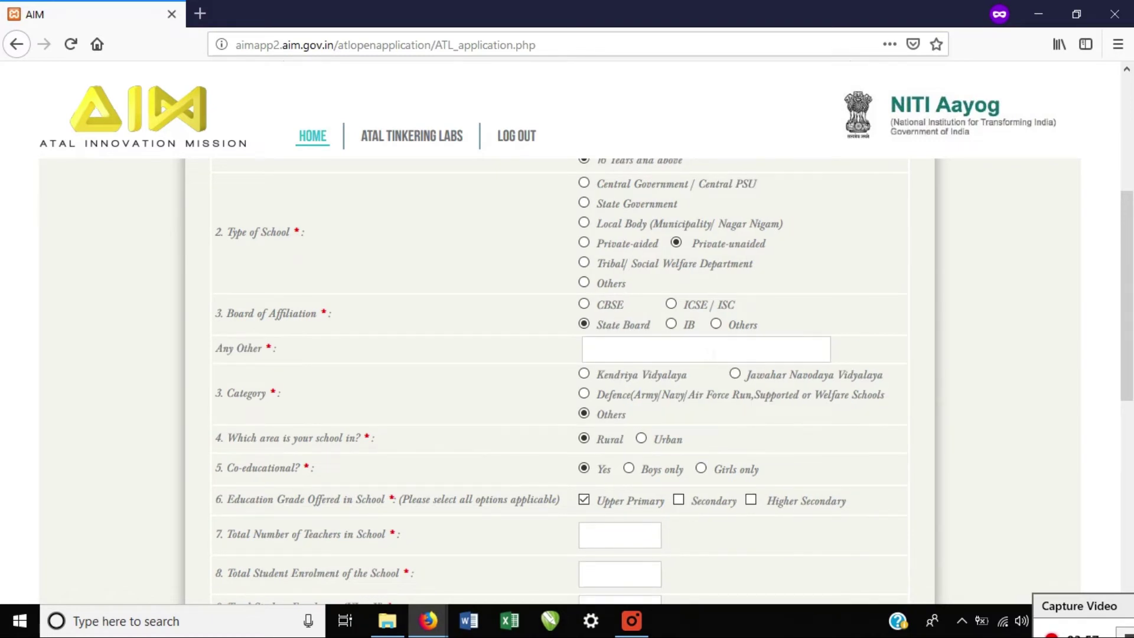
scroll(700, 348, "down", 1)
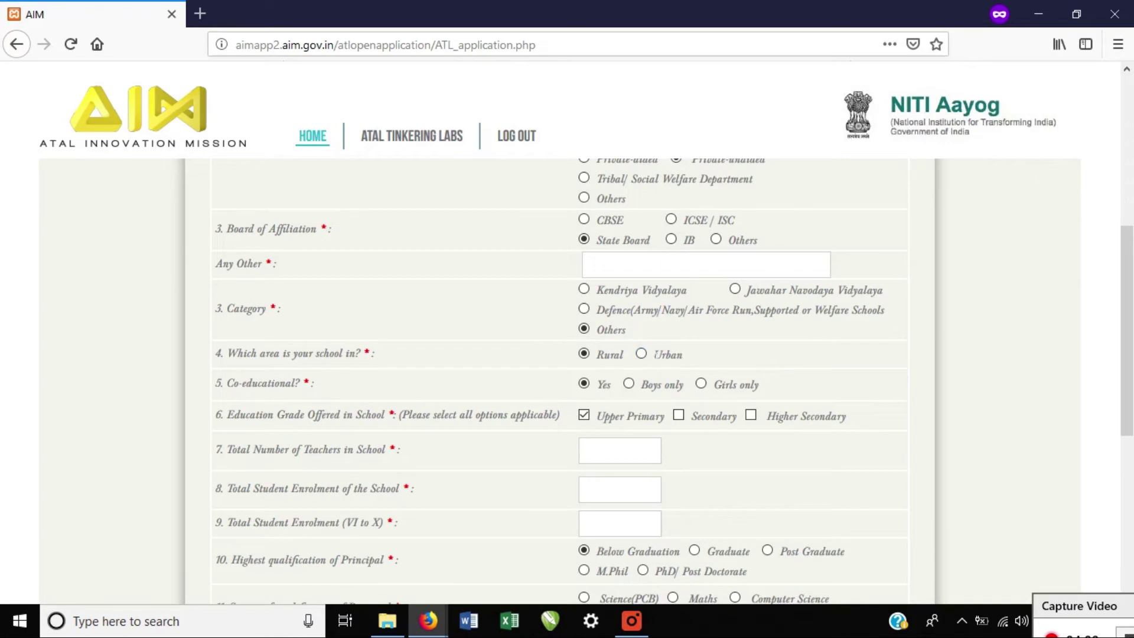
left_click(641, 354)
scroll(643, 358, "down", 3)
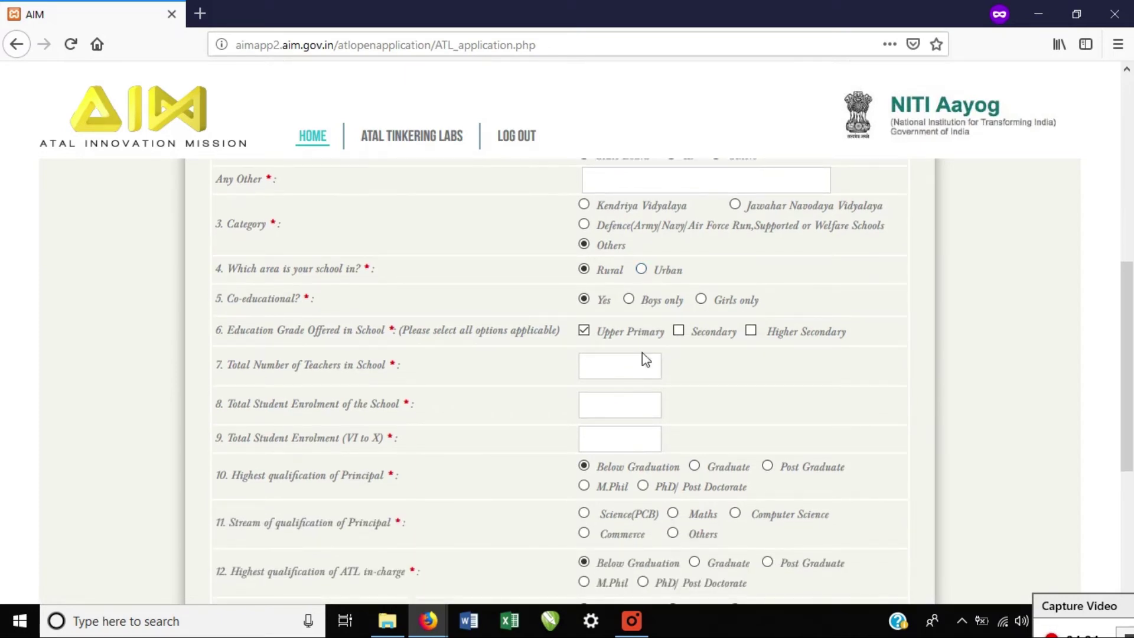
Step: Mark the school Boys only, add Higher Secondary grades, and enter 480 students
left_click(629, 299)
left_click(752, 332)
scroll(679, 337, "down", 3)
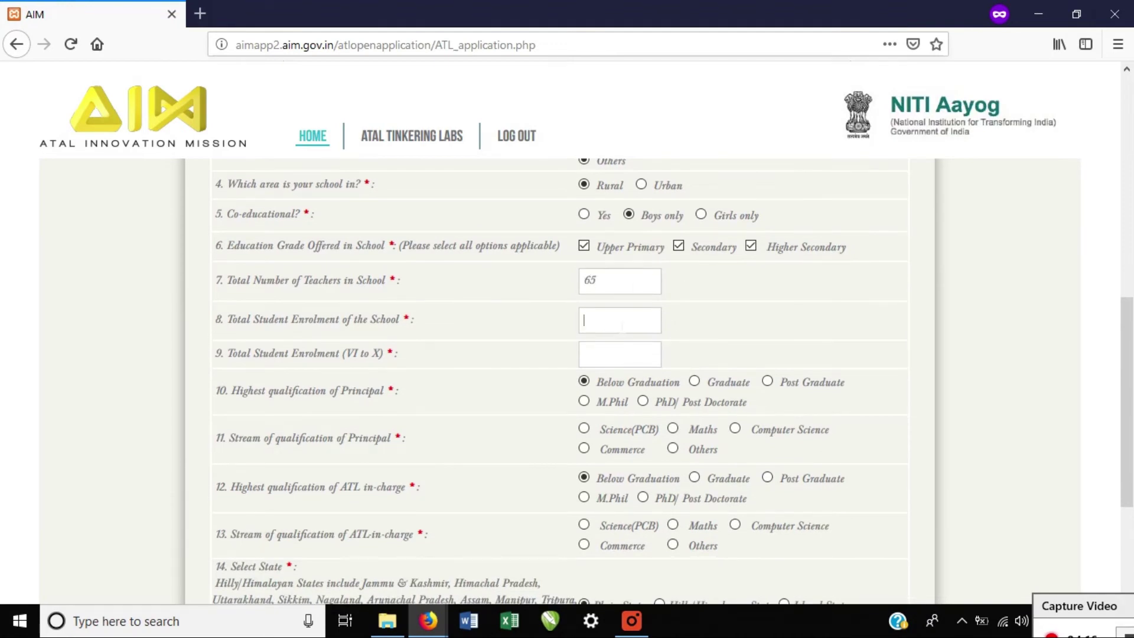
type("480")
scroll(632, 360, "down", 3)
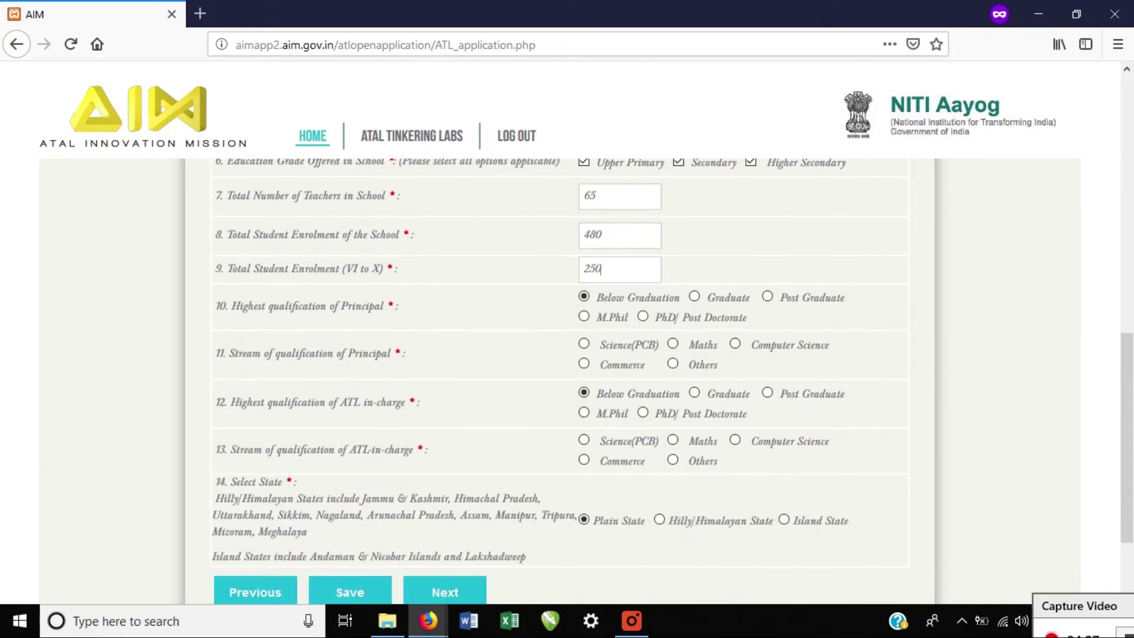
Step: Set principal to M.Phil in Maths, ATL in-charge to Post Graduate Science(PCB), and advance to Performance of the School
left_click(584, 317)
left_click(673, 344)
left_click(768, 393)
left_click(584, 440)
scroll(643, 344, "down", 2)
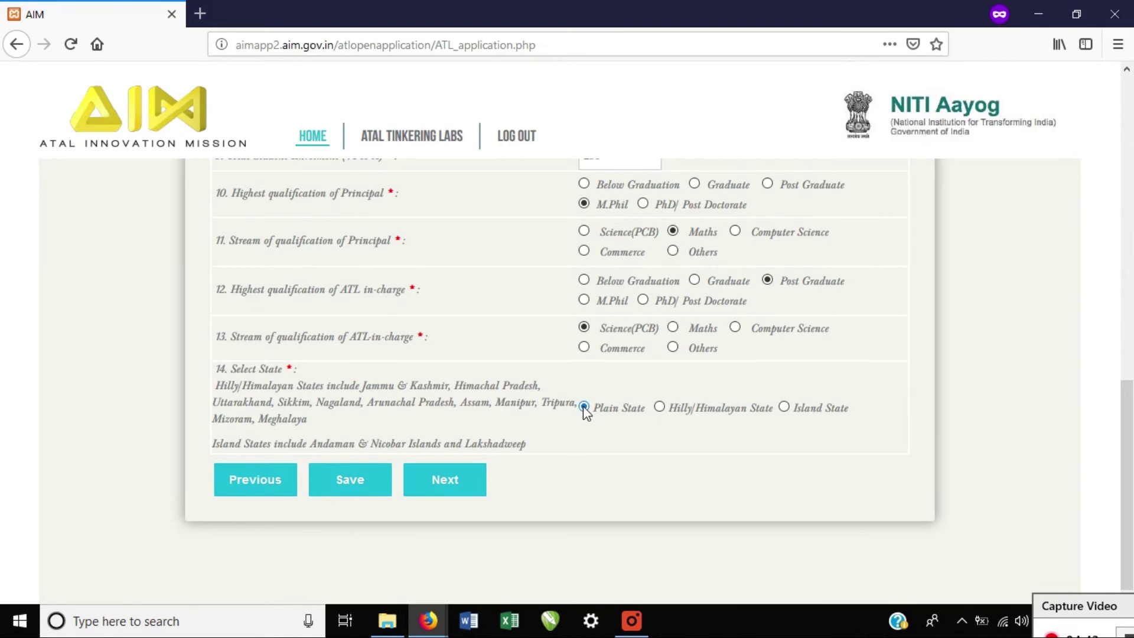
left_click(426, 482)
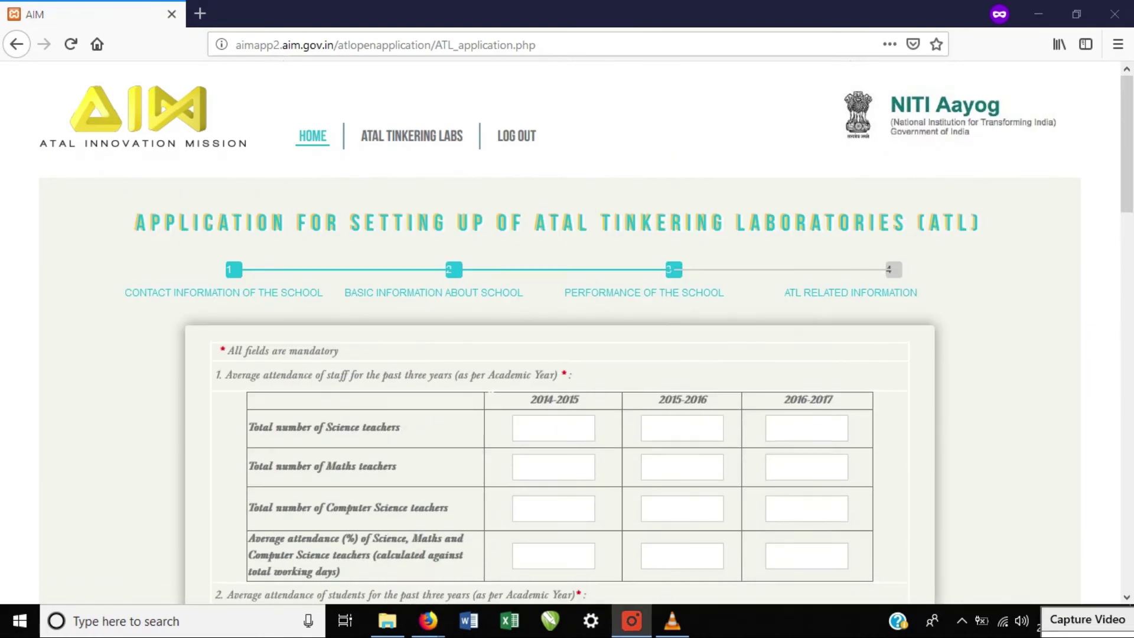
scroll(519, 370, "down", 2)
left_click(520, 343)
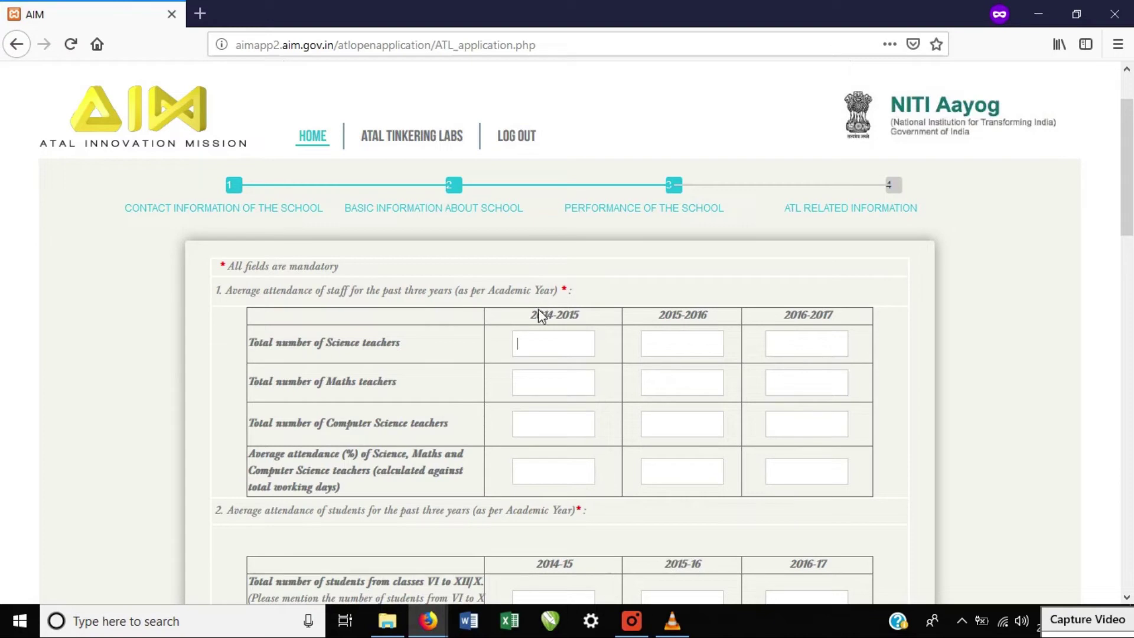
left_click_drag(530, 315, 595, 316)
left_click(598, 323)
left_click(726, 321)
left_click_drag(810, 316, 833, 319)
left_click(845, 322)
Step: Enter 2014-2015 Science 15 and Maths 125 teachers, and staff attendance 95, 94, 96 percent
type("15")
left_click(554, 382)
type("1")
type("2")
type("5")
left_click(564, 475)
type("95")
left_click(683, 471)
type("94")
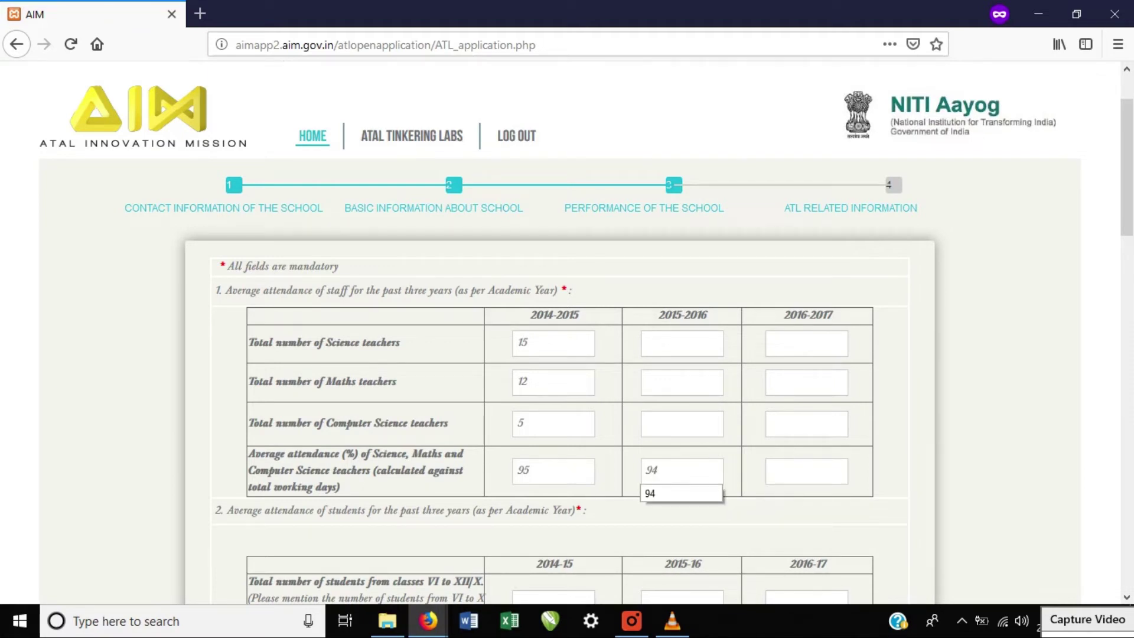
left_click(806, 472)
type("96")
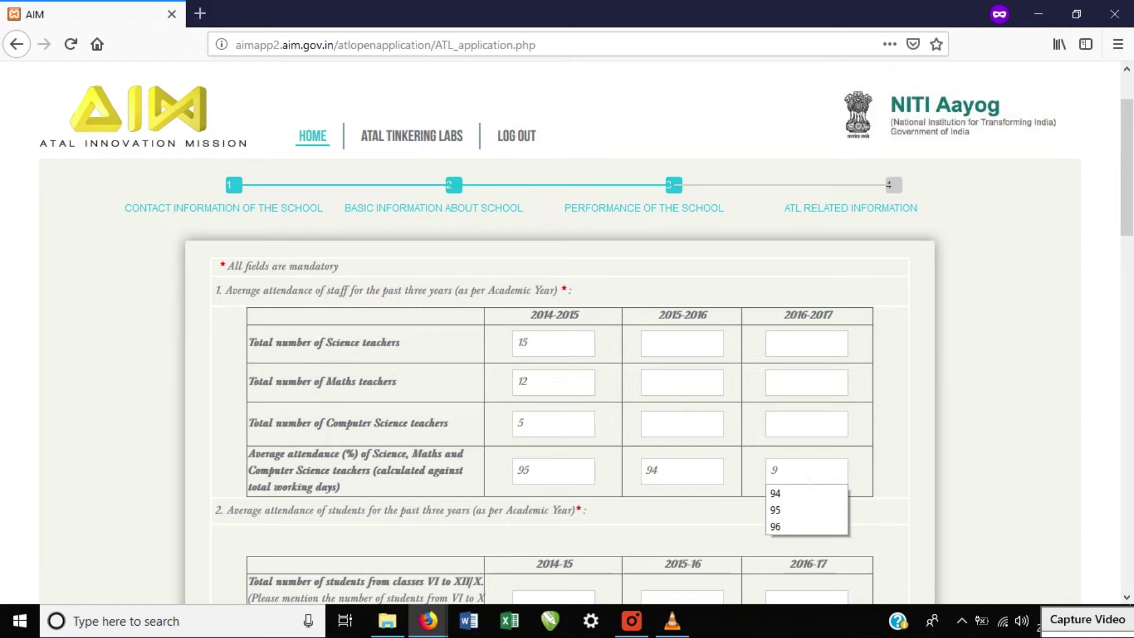
Step: Enter 2015-16 and 2016-17 teacher counts: Science 17/18, Maths 12/15, Computer Science 6/6
left_click(807, 423)
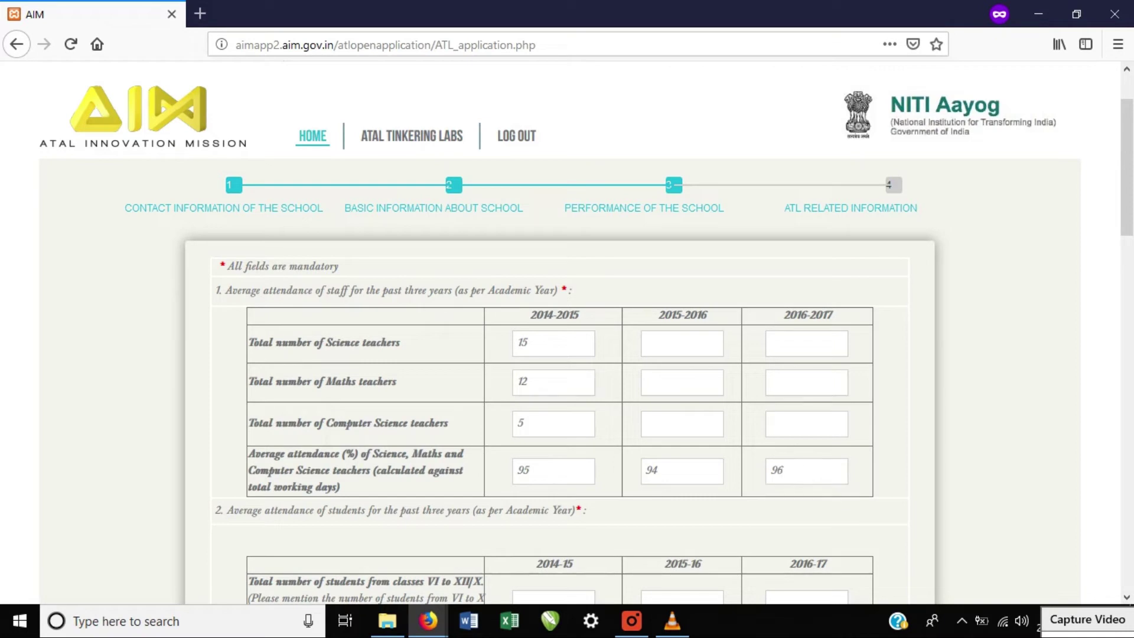
left_click(682, 343)
type("17")
left_click(776, 355)
type("18")
left_click(682, 382)
type("12")
left_click(801, 387)
type("15")
left_click(686, 430)
type("6")
left_click(807, 424)
type("6")
scroll(560, 355, "down", 2)
Step: Enter student totals 140, 190, 250 and student attendance 89, 92, 90 for 2014-17
scroll(787, 430, "down", 4)
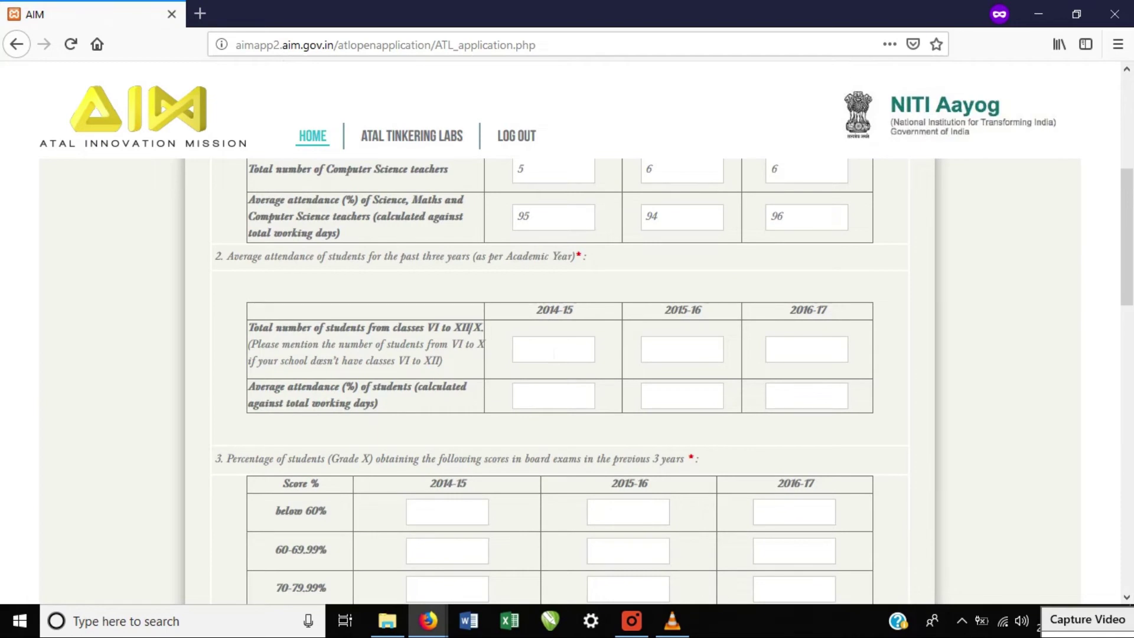
type("140190")
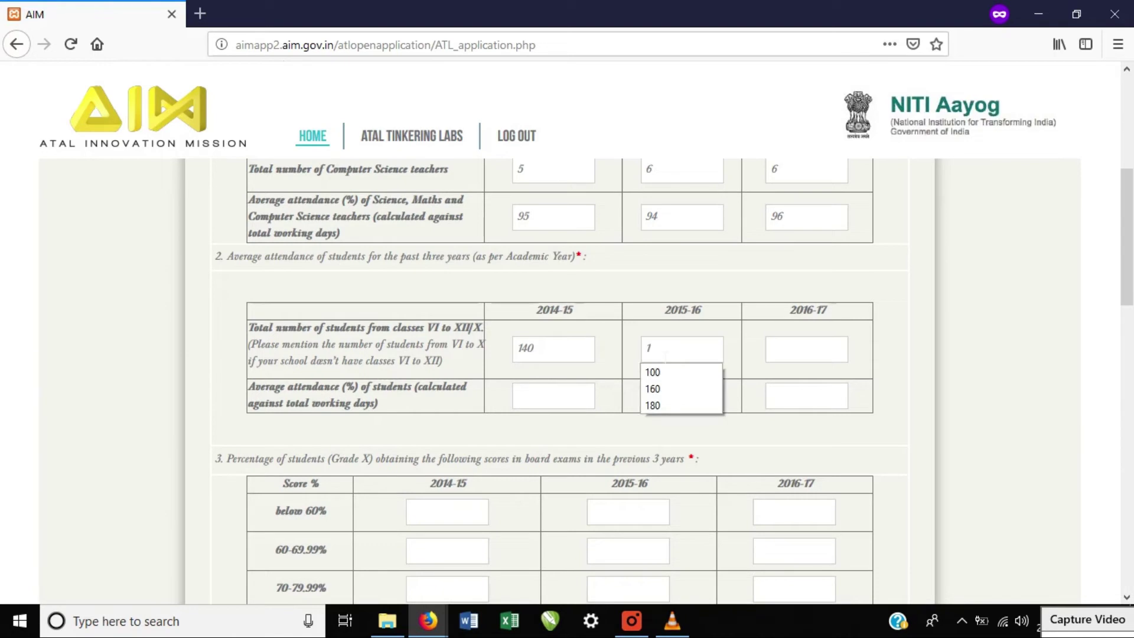
left_click(818, 354)
type("250")
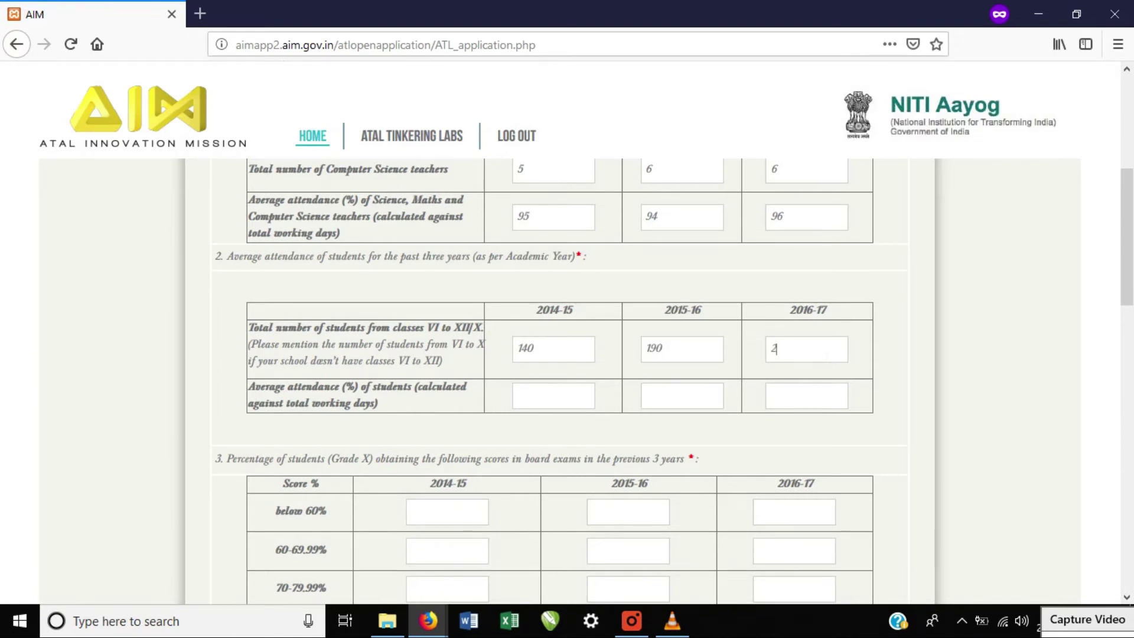
left_click(554, 396)
type("89")
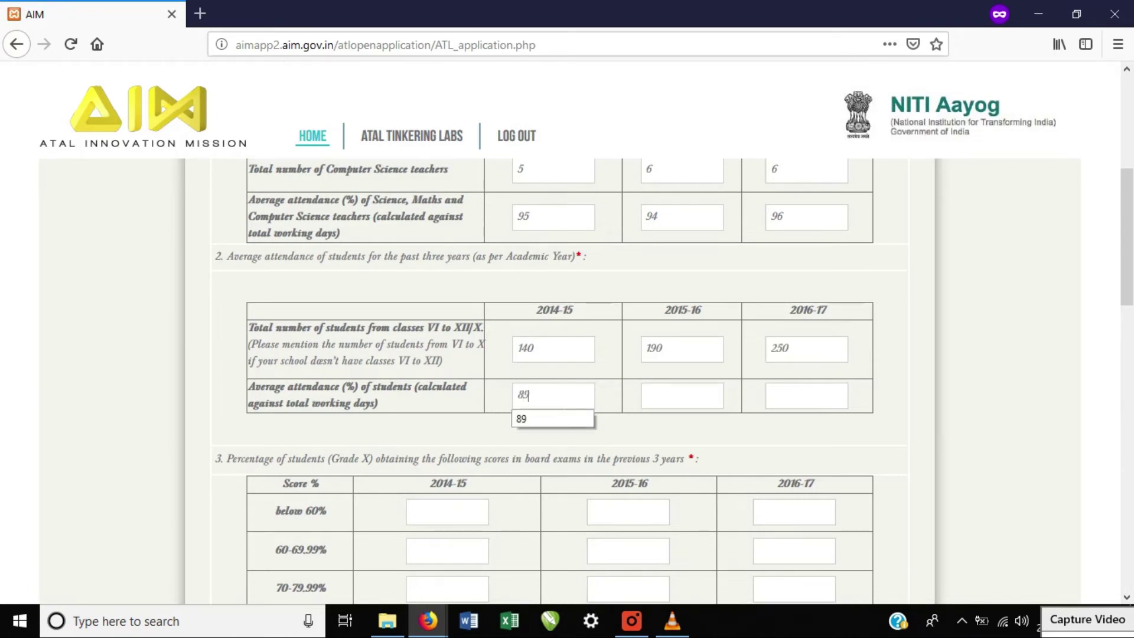
left_click(682, 396)
type("92")
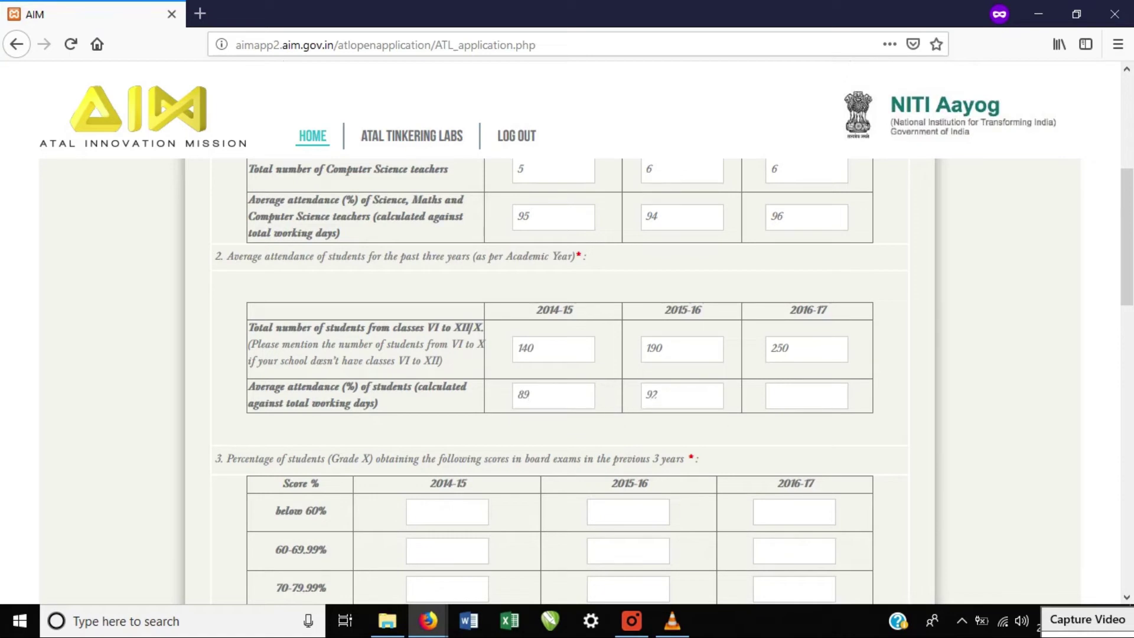
left_click(774, 396)
type("90")
Step: Enter 2014-15 Grade X score percentages 15, 20 and 25 for the lowest three bands
scroll(748, 388, "down", 3)
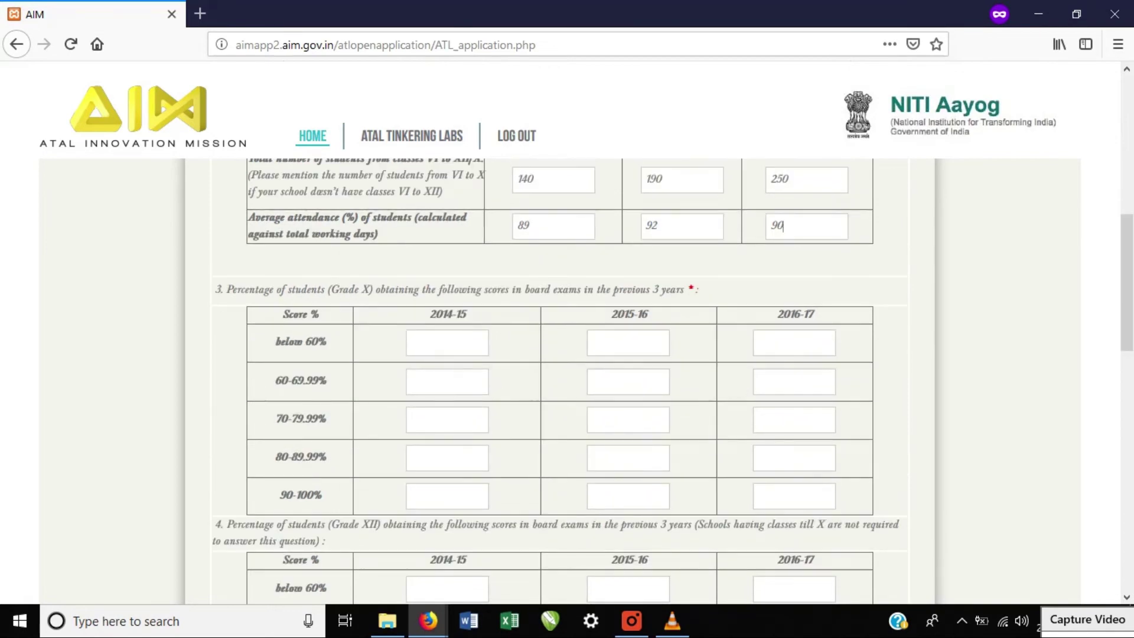
left_click(447, 342)
type("15")
left_click(448, 381)
type("20")
left_click(448, 420)
type("25")
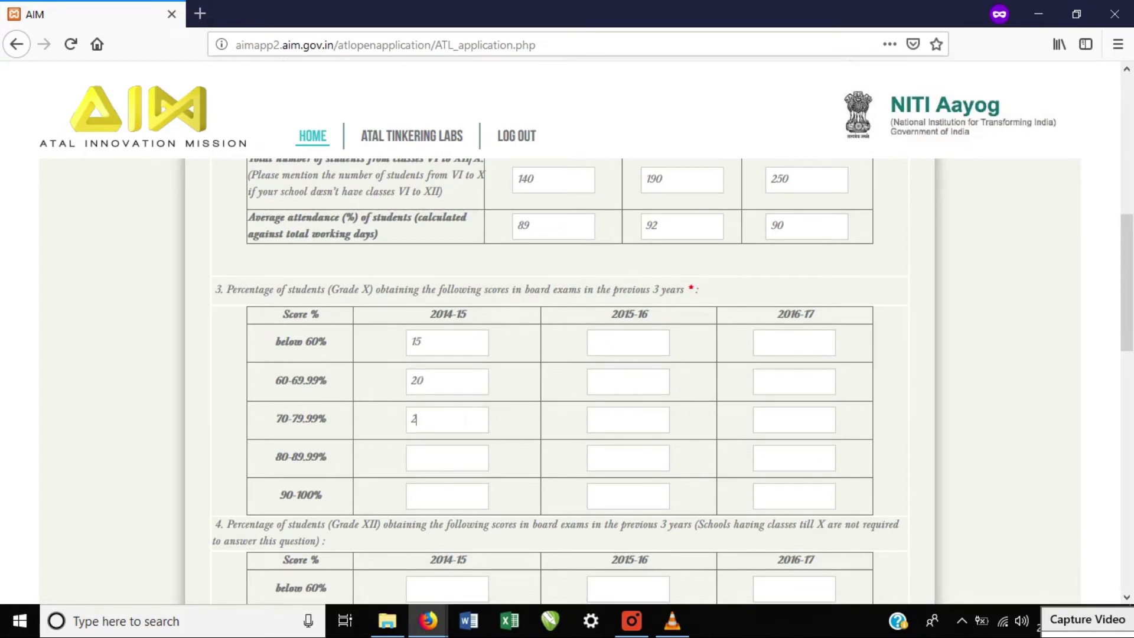
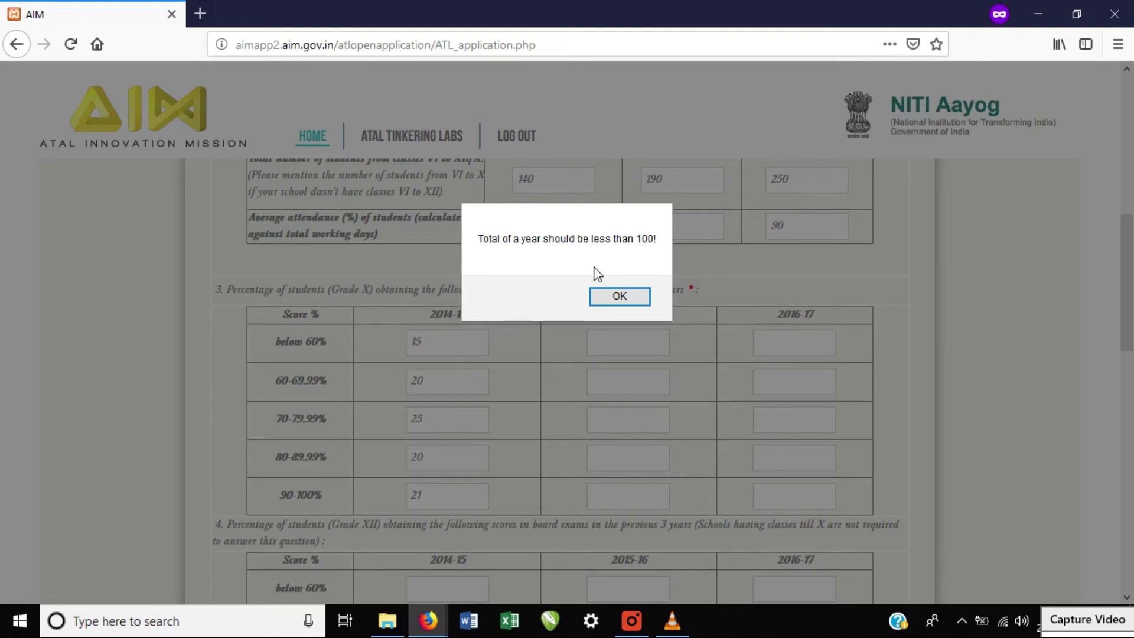
Step: Fill the remaining Grade X 2015-16 and 2016-17 score ranges with 20s after the total warning
left_click(606, 299)
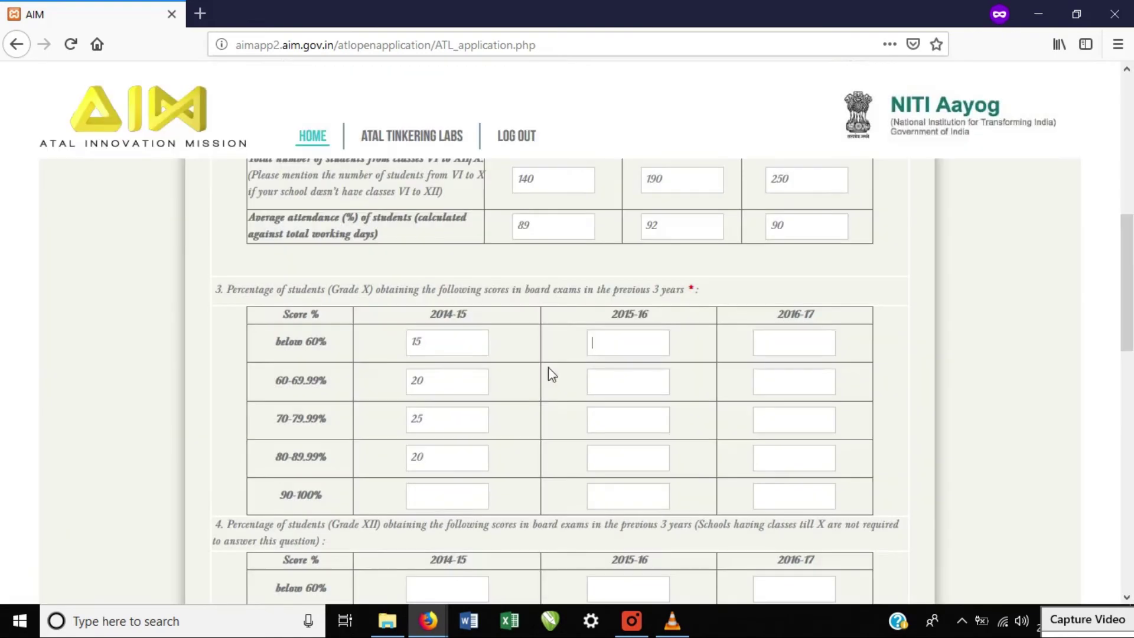
type("20")
left_click(628, 342)
type("42020")
left_click(628, 495)
type("20")
left_click(794, 343)
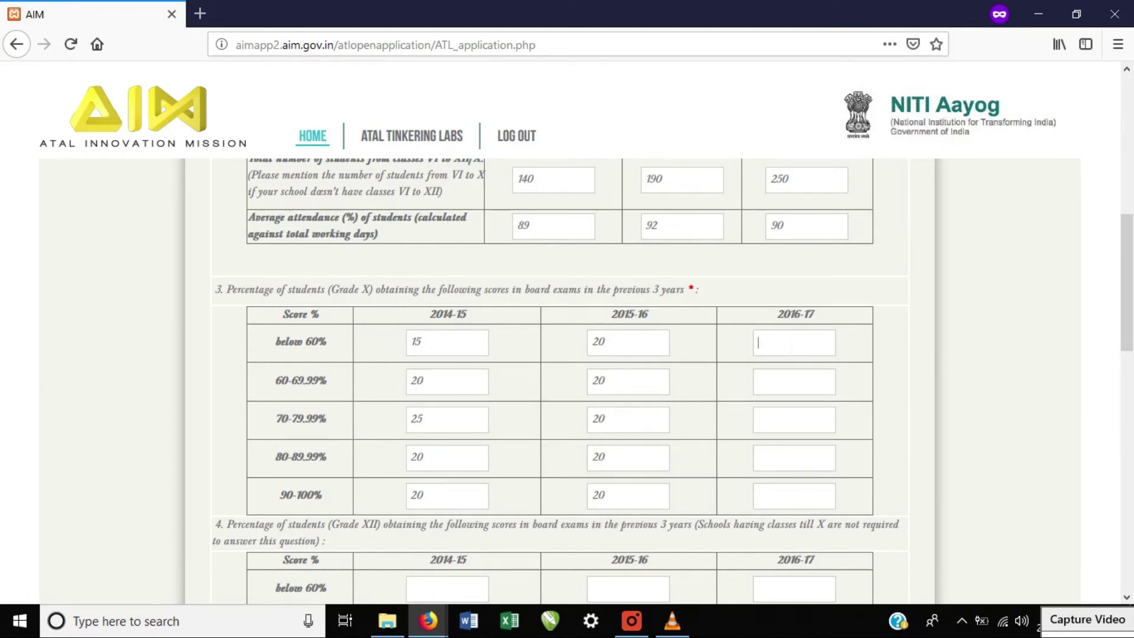
type("25")
left_click(794, 381)
type("20")
left_click(794, 420)
type("20")
left_click(794, 457)
type("20")
scroll(560, 382, "down", 4)
Step: Enter Grade XII 2014-15 scores, replacing the over-limit 50 so every range reads 20
left_click(447, 335)
type("20")
left_click(447, 374)
type("20")
left_click(447, 415)
type("20")
left_click(448, 453)
type("50")
left_click(447, 490)
type("20")
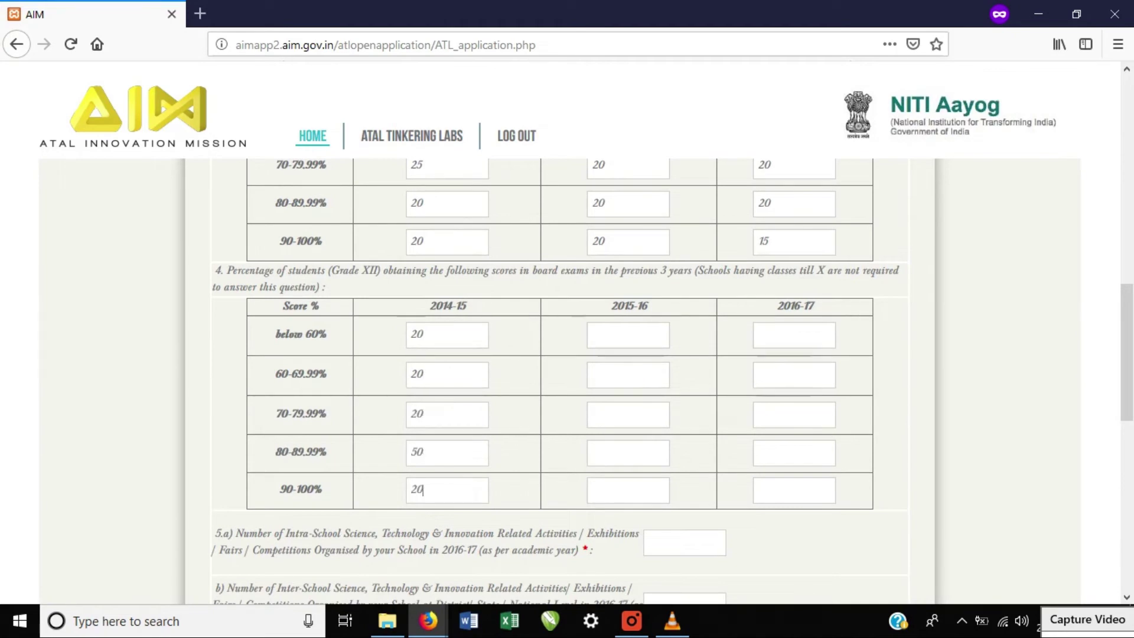
left_click(628, 335)
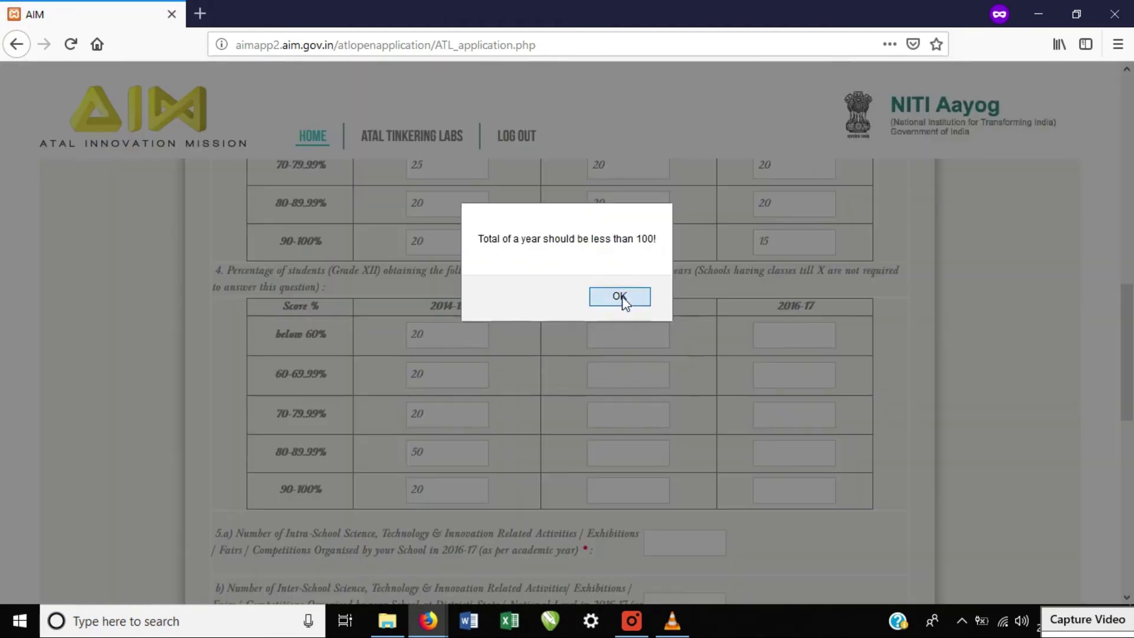
left_click(619, 296)
double_click(447, 453)
type("20")
double_click(447, 490)
type("20")
Step: Enter 20 in every Grade XII 2015-16 and 2016-17 score range
left_click(628, 335)
type("20")
left_click(628, 375)
type("20")
left_click(628, 414)
type("20")
left_click(628, 453)
type("20")
left_click(628, 490)
type("20")
left_click(768, 335)
type("2020")
left_click(794, 414)
type("20")
left_click(794, 453)
type("20")
left_click(794, 490)
type("20")
scroll(555, 378, "down", 2)
scroll(783, 333, "down", 3)
scroll(783, 333, "down", 1)
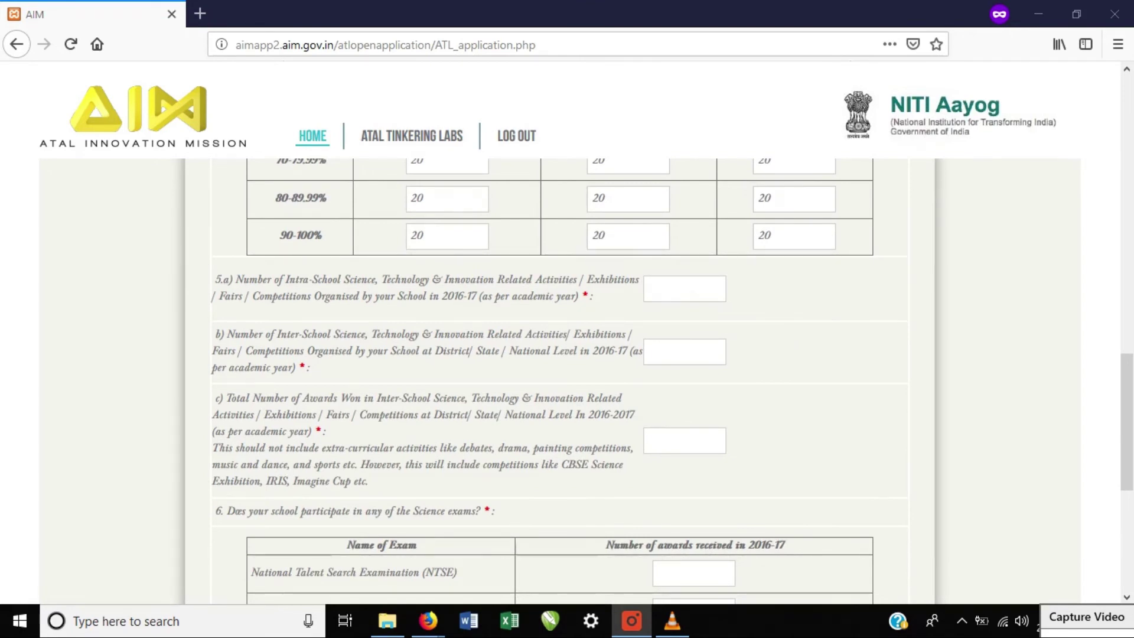
Step: Enter 1 as the intra-school activities count and fill the inter-school count
left_click(692, 296)
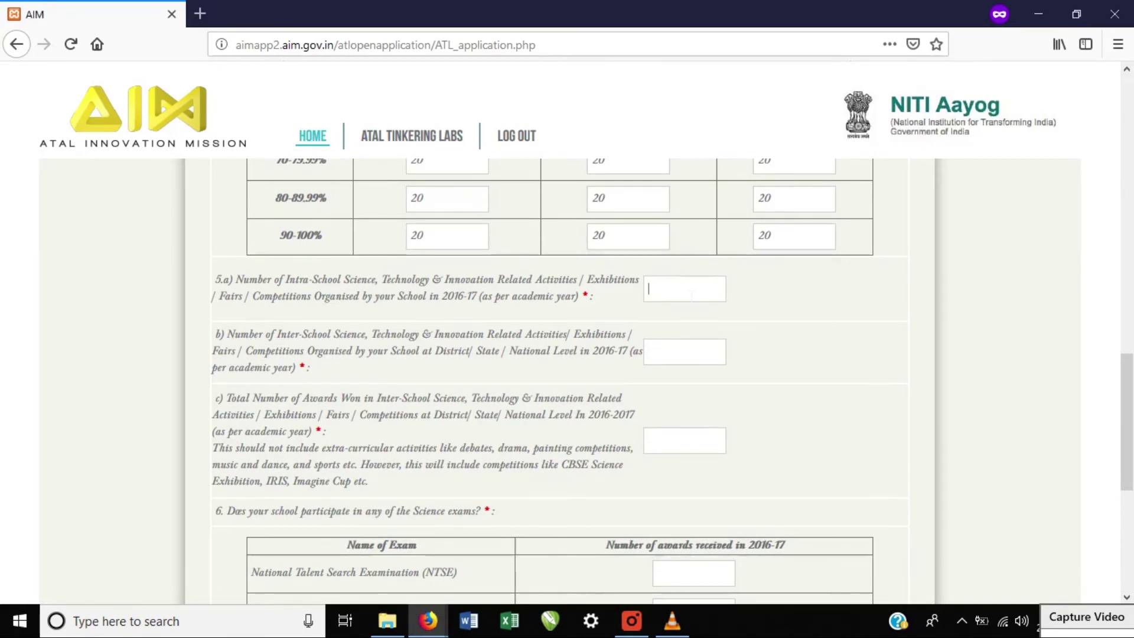
type("15")
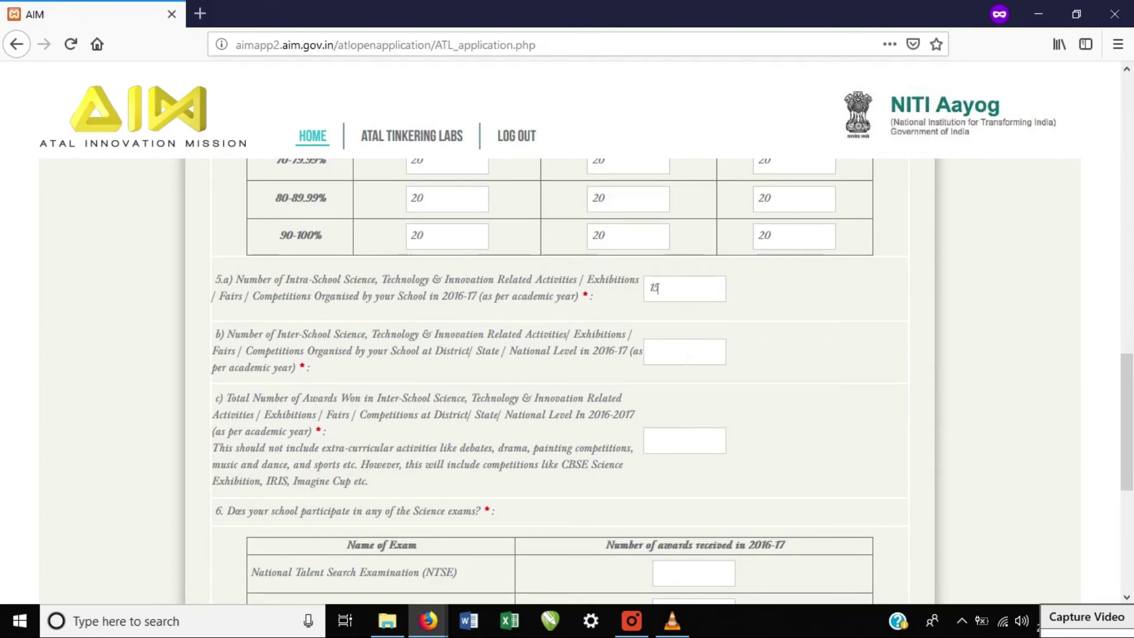
left_click(648, 351)
scroll(677, 448, "down", 3)
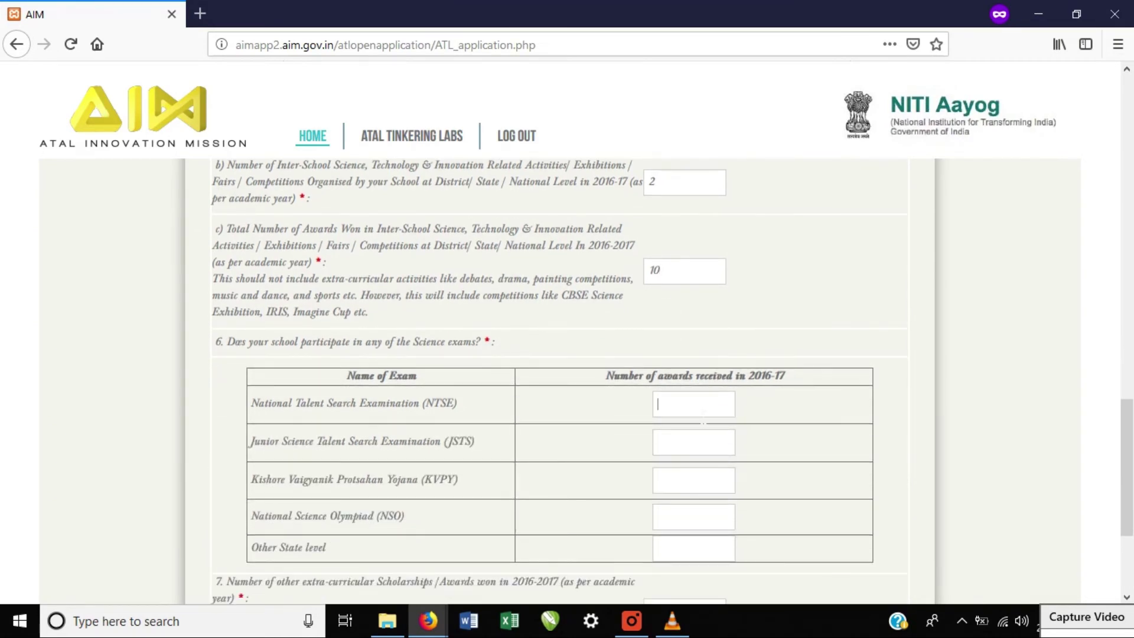
scroll(704, 426, "down", 2)
Step: Enter the science exam award counts (NTSE 0, JSTS 10, then NSO) and continue to the ATL page
key("Tab")
type("0")
left_click(696, 360)
type("1")
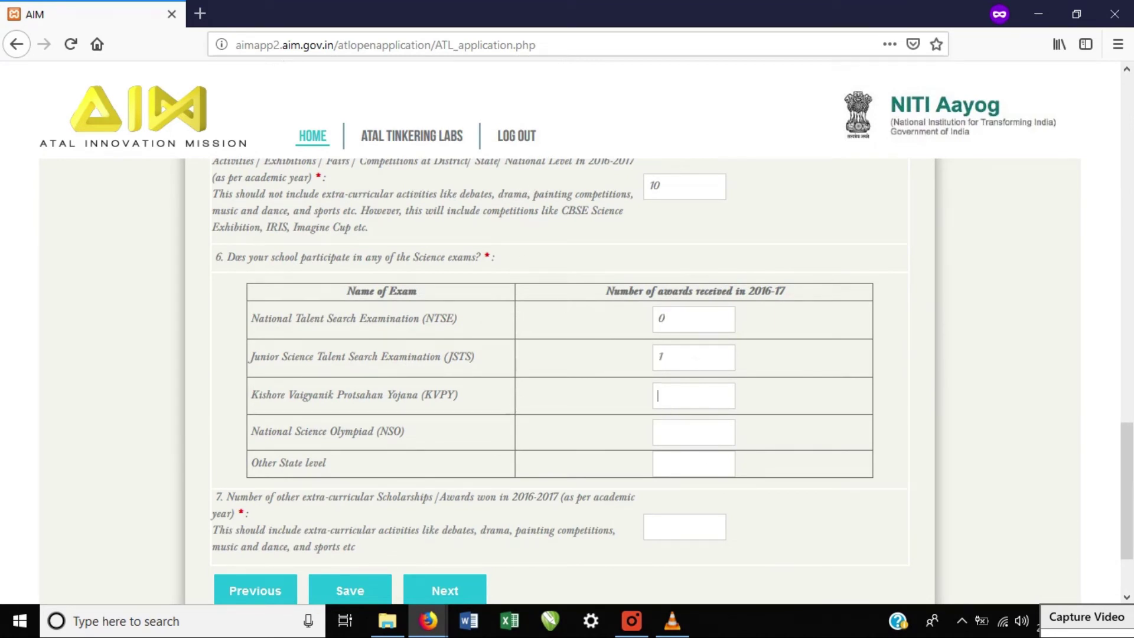
type("0")
key("Tab")
type("10")
scroll(710, 470, "down", 3)
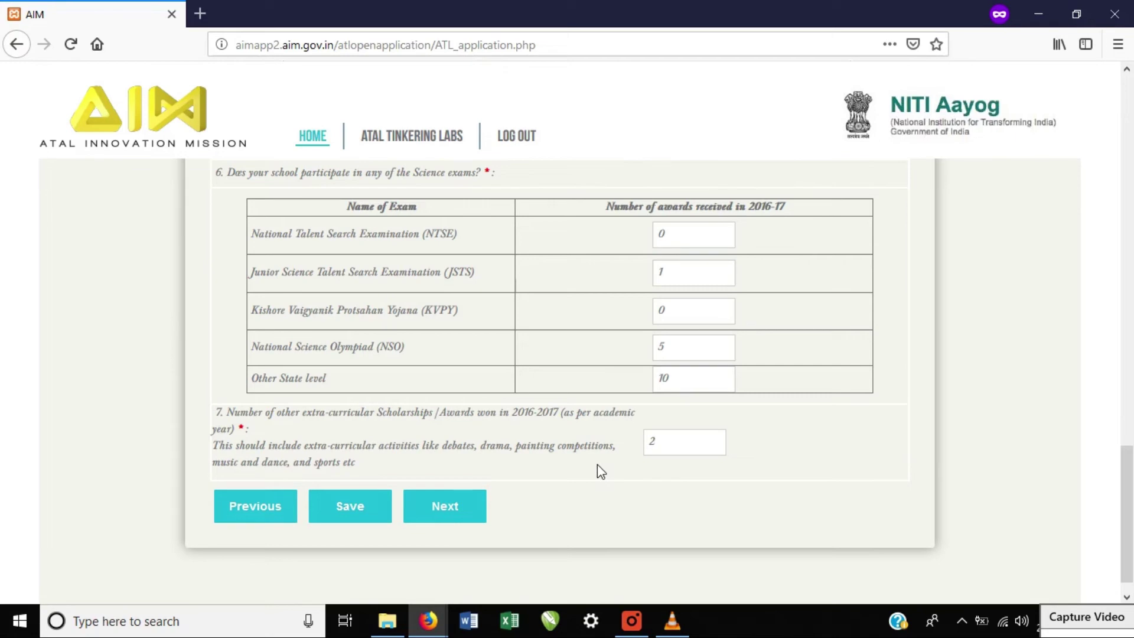
type("0")
left_click(472, 507)
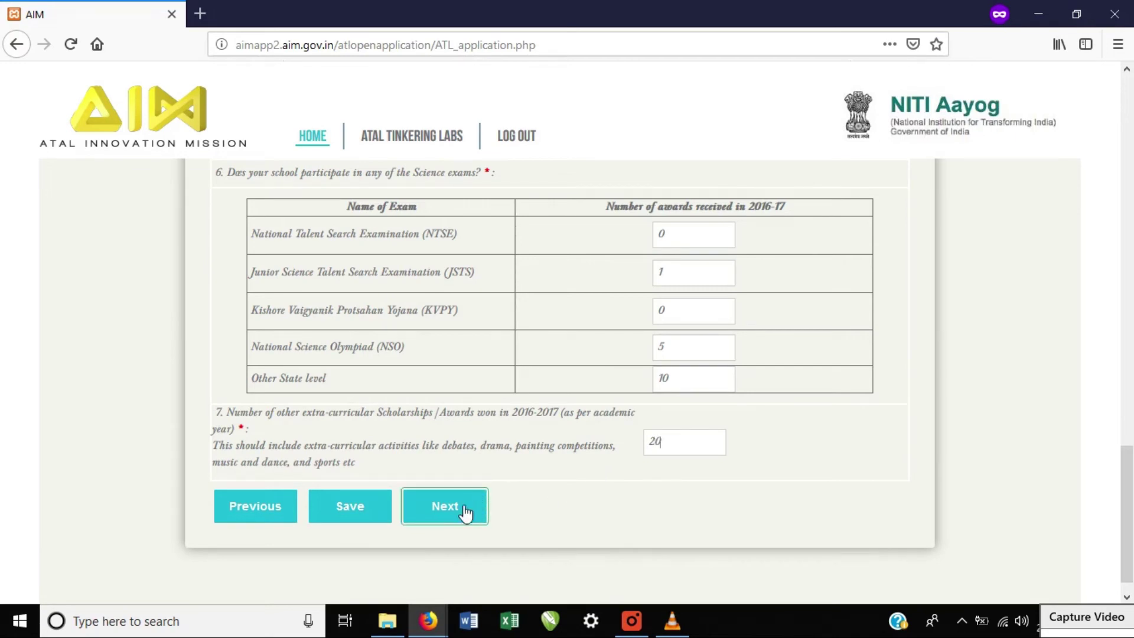
Step: Enter the engaged alumni names in the alumni table
scroll(535, 428, "up", 10)
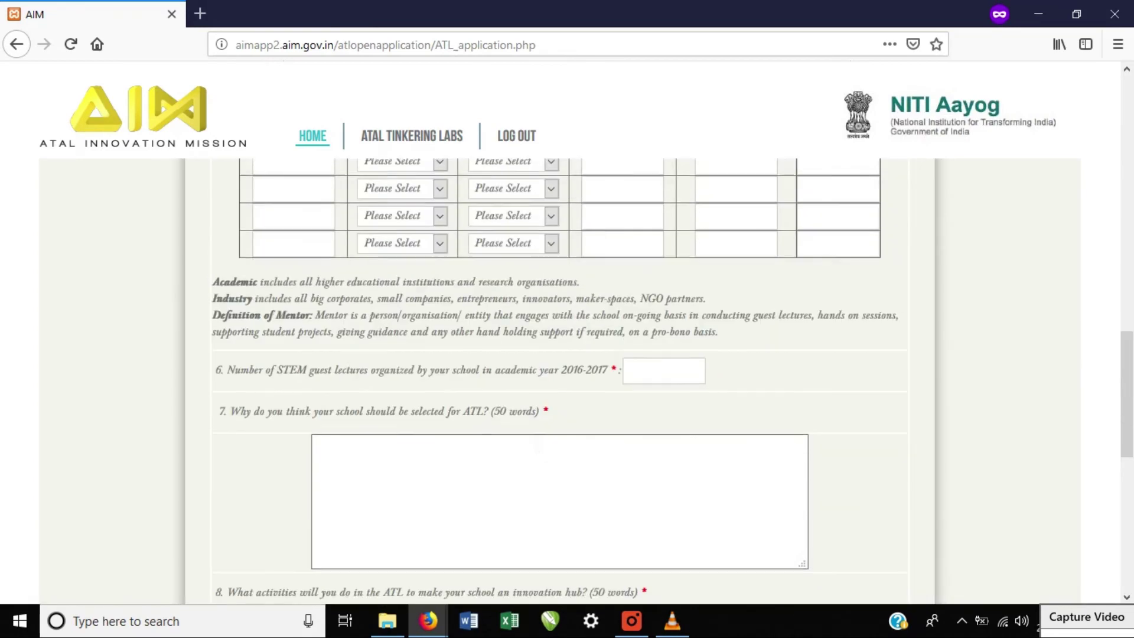
scroll(535, 429, "up", 10)
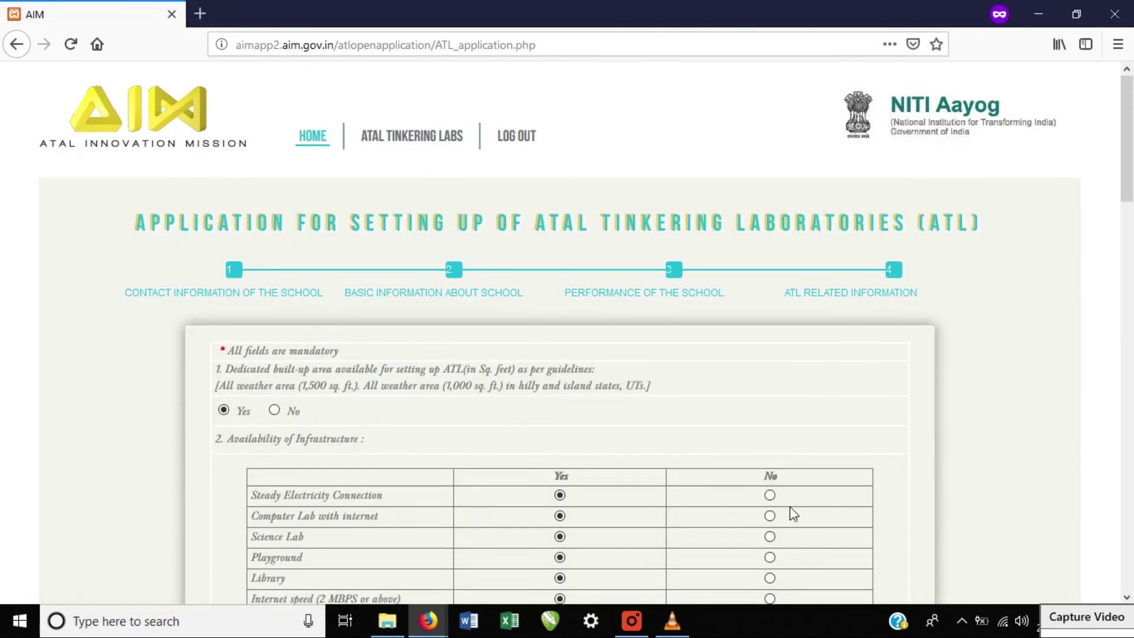
scroll(763, 450, "down", 3)
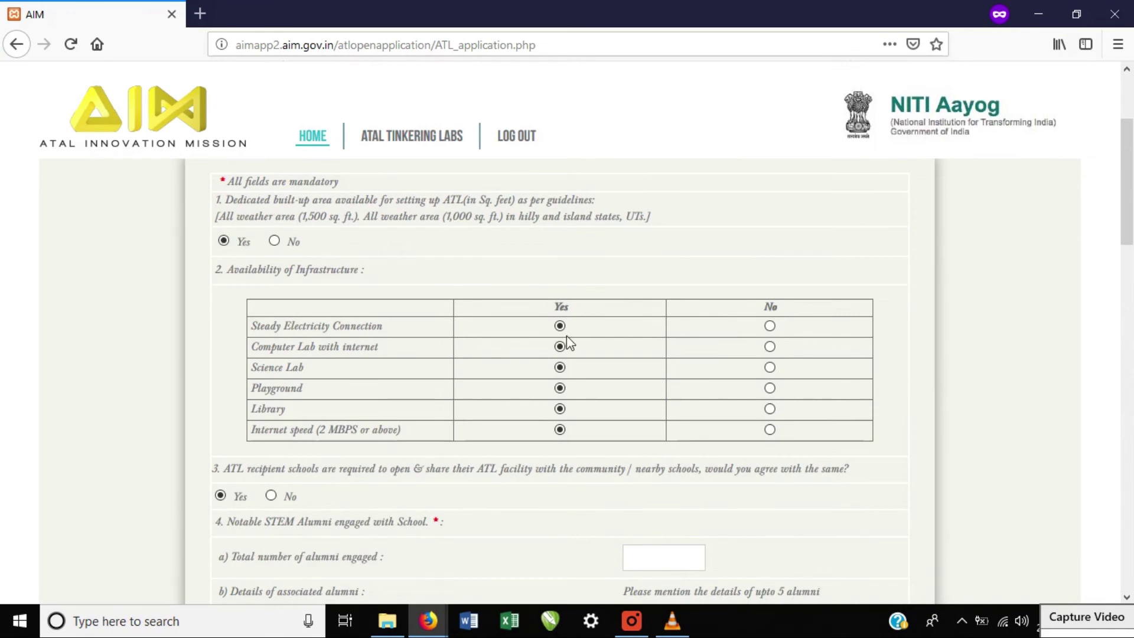
scroll(587, 398, "down", 1)
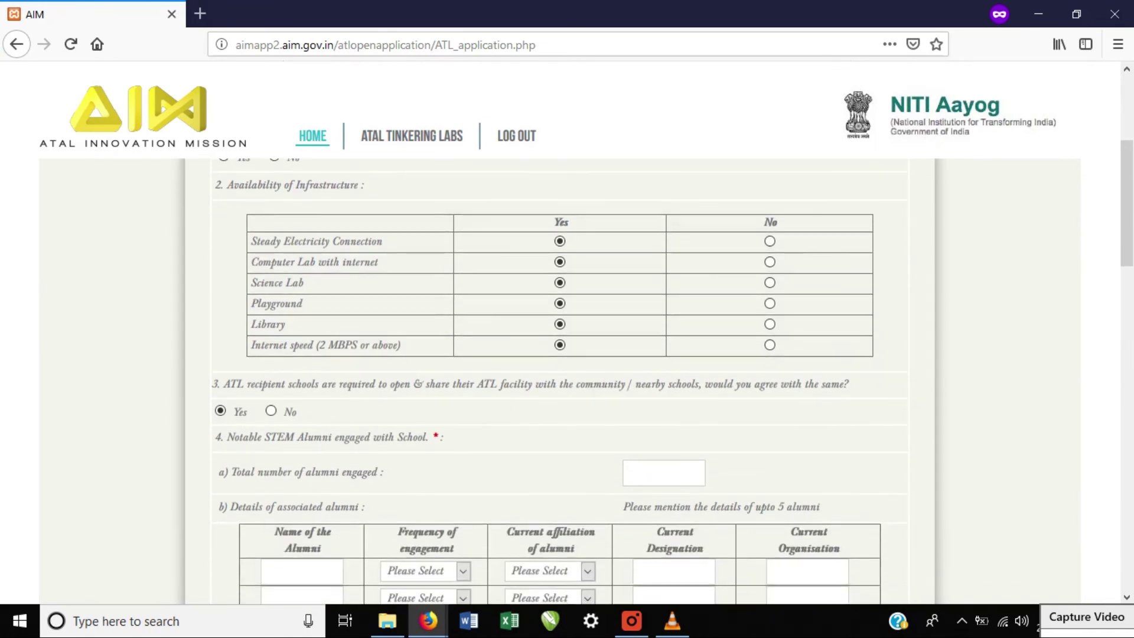
scroll(407, 369, "down", 2)
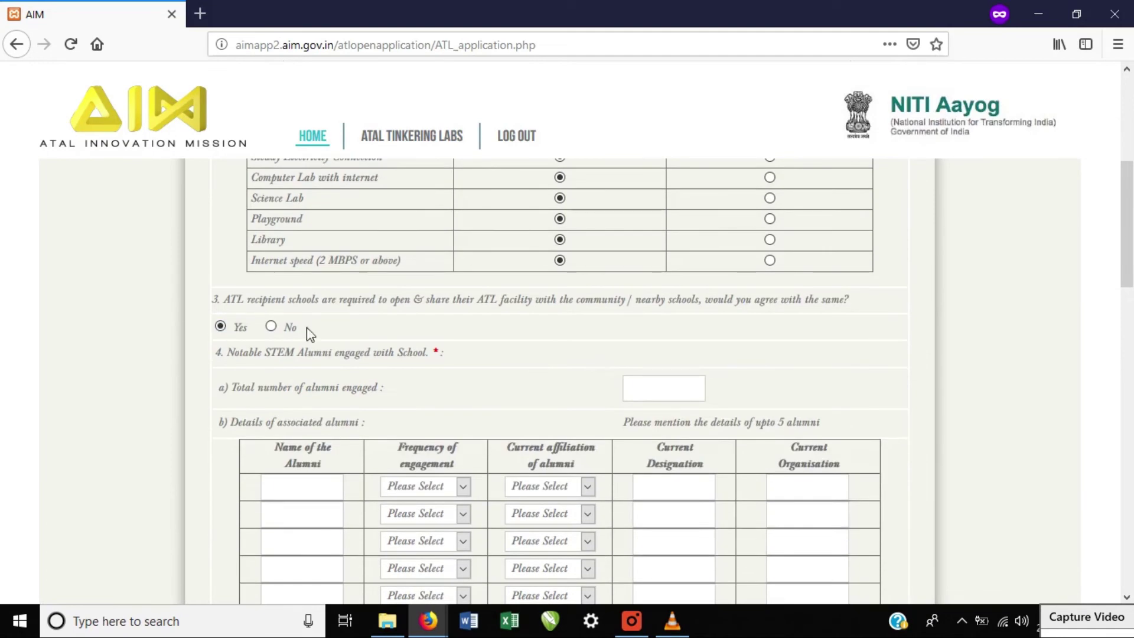
scroll(435, 339, "down", 2)
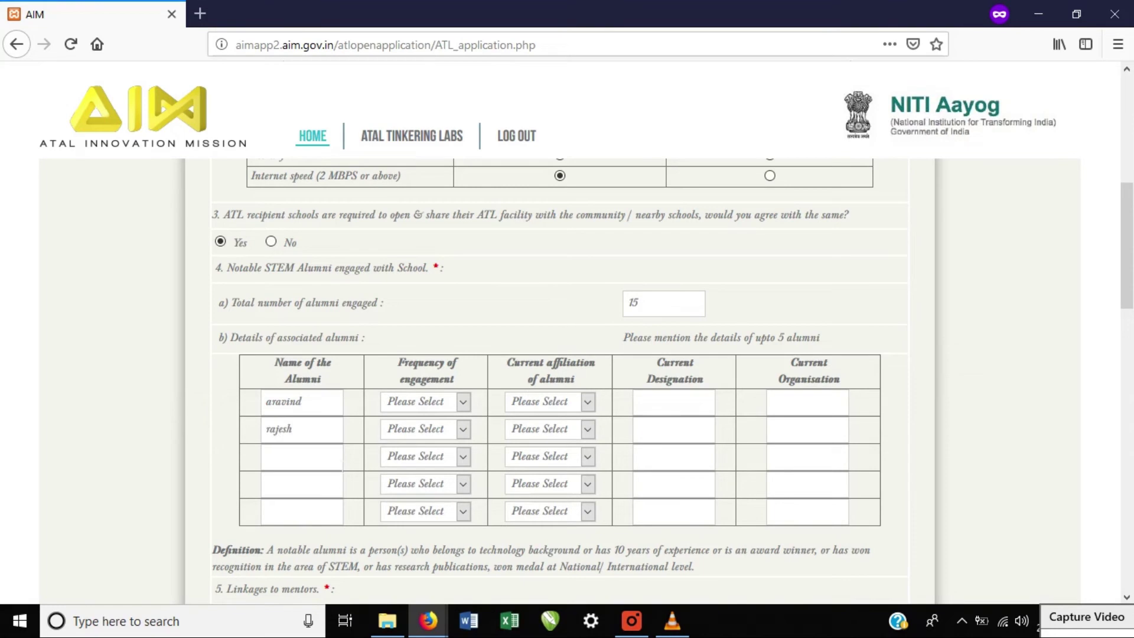
type("kum")
type("soniya")
type("poor")
type("nima")
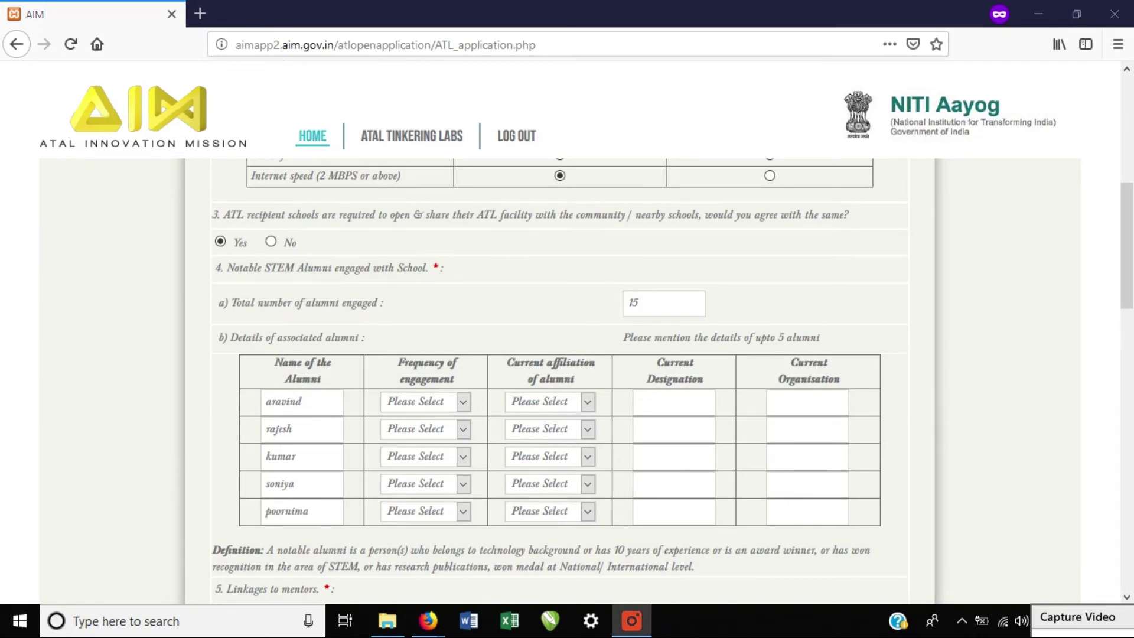
Step: Set the five alumni frequencies: Once a month, Once a quarter, Bi-annual, Once a month, Once a year
left_click(464, 402)
left_click(418, 441)
left_click(463, 429)
left_click(447, 488)
left_click(464, 456)
left_click(444, 530)
left_click(463, 484)
left_click(419, 523)
left_click(463, 512)
left_click(437, 494)
Step: Set the five affiliations: Industry, Academia, Industry, Others (Govt/ NGO/ Trust/), Academia
left_click(587, 402)
left_click(567, 442)
left_click(587, 429)
left_click(585, 487)
left_click(588, 457)
left_click(560, 497)
left_click(588, 484)
left_click(560, 559)
left_click(588, 512)
left_click(549, 569)
Step: Enter alumni designations funder, executive, and training lead, coordinator, teacher
left_click(673, 402)
type("funder")
left_click(673, 429)
type("executive")
left_click(673, 457)
type("training leadcoordinatorteacher")
Step: Enter organisations infinite engineers, b k limited, infosis, bhumi and cps school for the five alumni
left_click(807, 401)
type("infinite engineers")
left_click(807, 429)
type("b k limited")
left_click(808, 457)
type("infosis")
left_click(808, 484)
type("bhumi")
left_click(808, 512)
type("cps school")
scroll(567, 378, "down", 5)
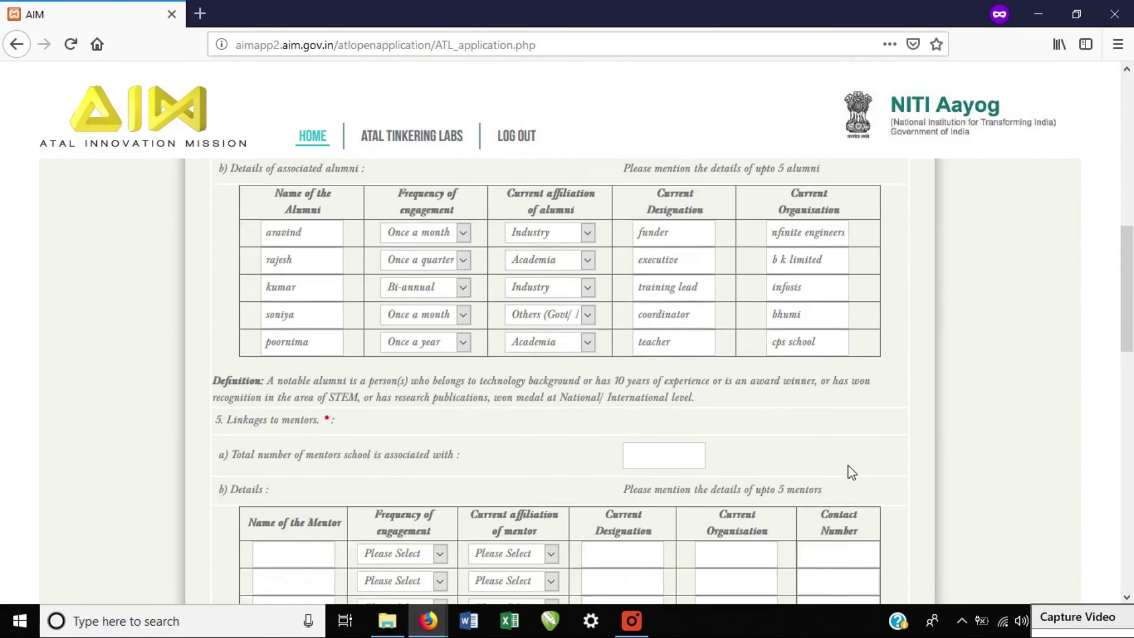
Step: Enter 18 as the total mentors and fill in the first, fourth and fifth mentor names
left_click(663, 373)
type("18")
scroll(567, 379, "down", 2)
left_click(306, 395)
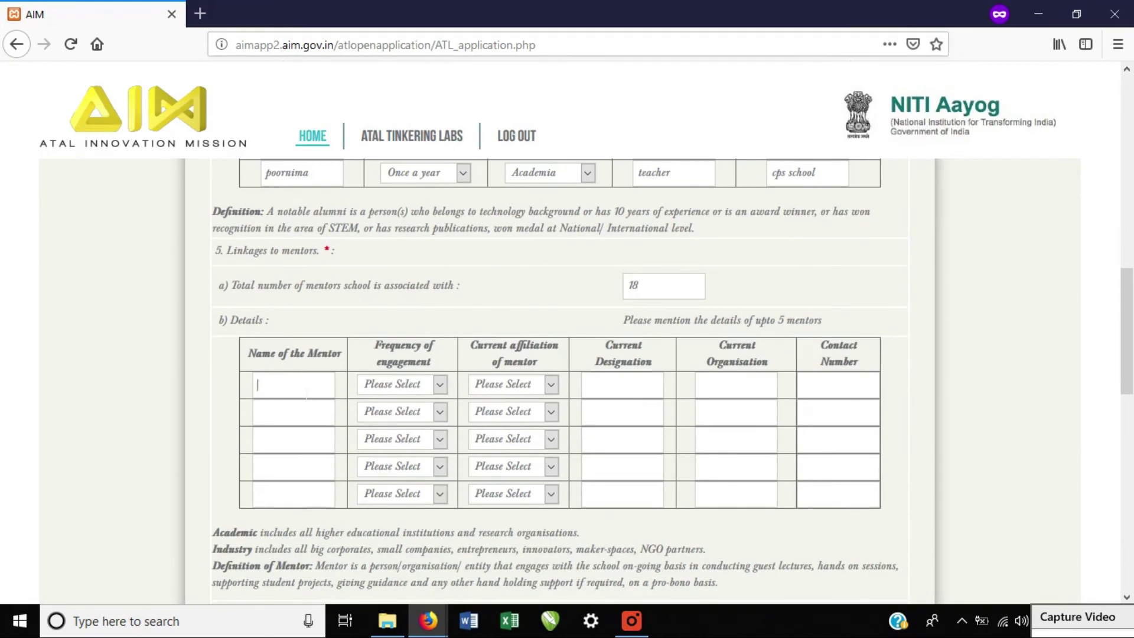
type("ramesh")
type("kalai")
left_click(294, 466)
type("swetha")
left_click(294, 494)
type("rajendar")
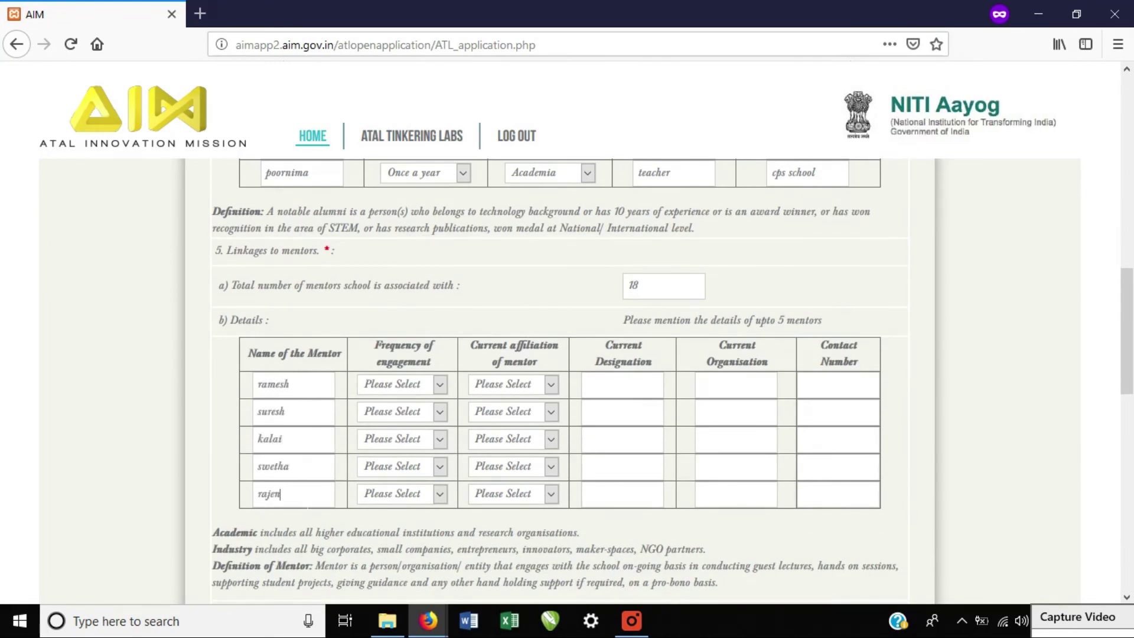
Step: Set mentor frequencies: Once a quarter, Once a quarter, Once a month, Once a year, Bi-annual
left_click(442, 385)
left_click(430, 438)
left_click(440, 412)
left_click(431, 466)
left_click(440, 439)
left_click(408, 476)
left_click(440, 467)
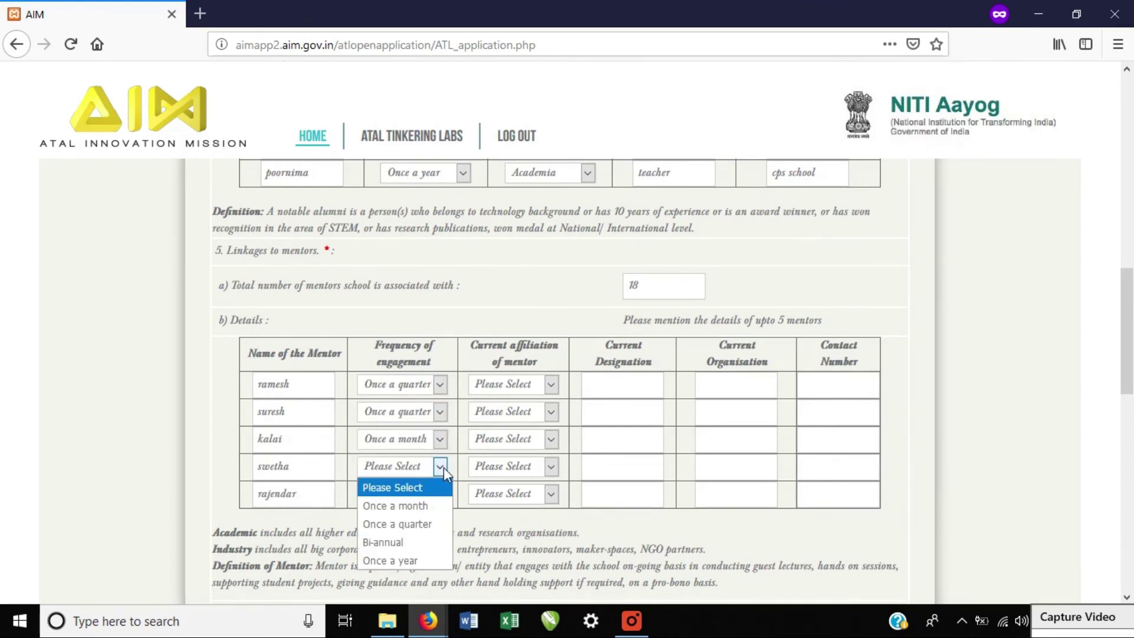
left_click(408, 558)
left_click(425, 503)
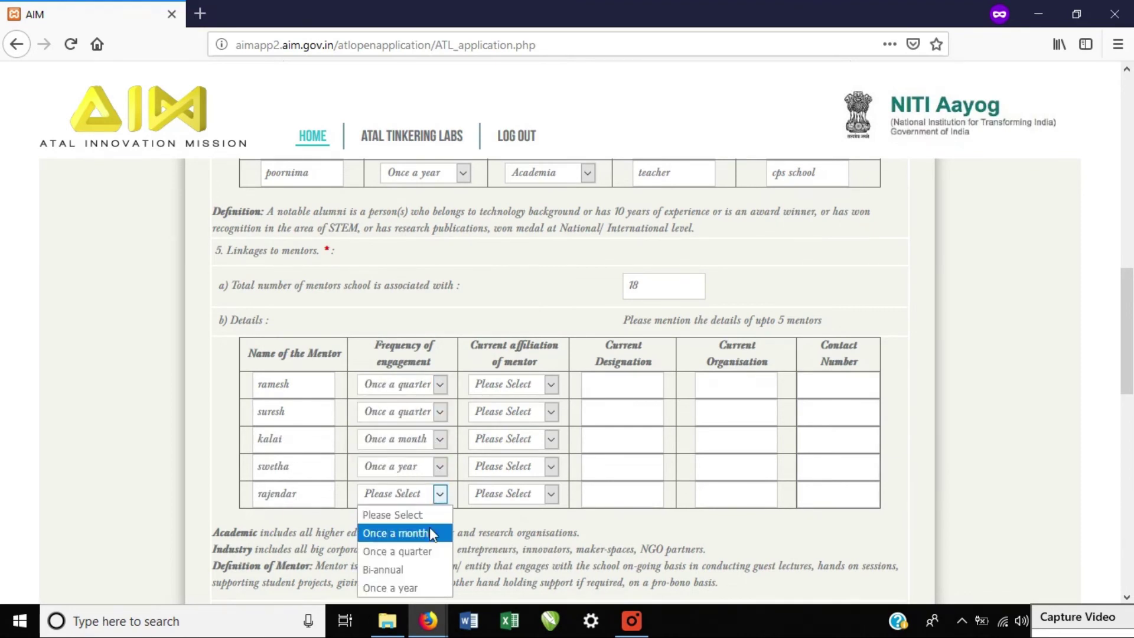
left_click(407, 567)
Step: Set mentor affiliations: Industry, Others, Academia, Others, Industry
left_click(551, 385)
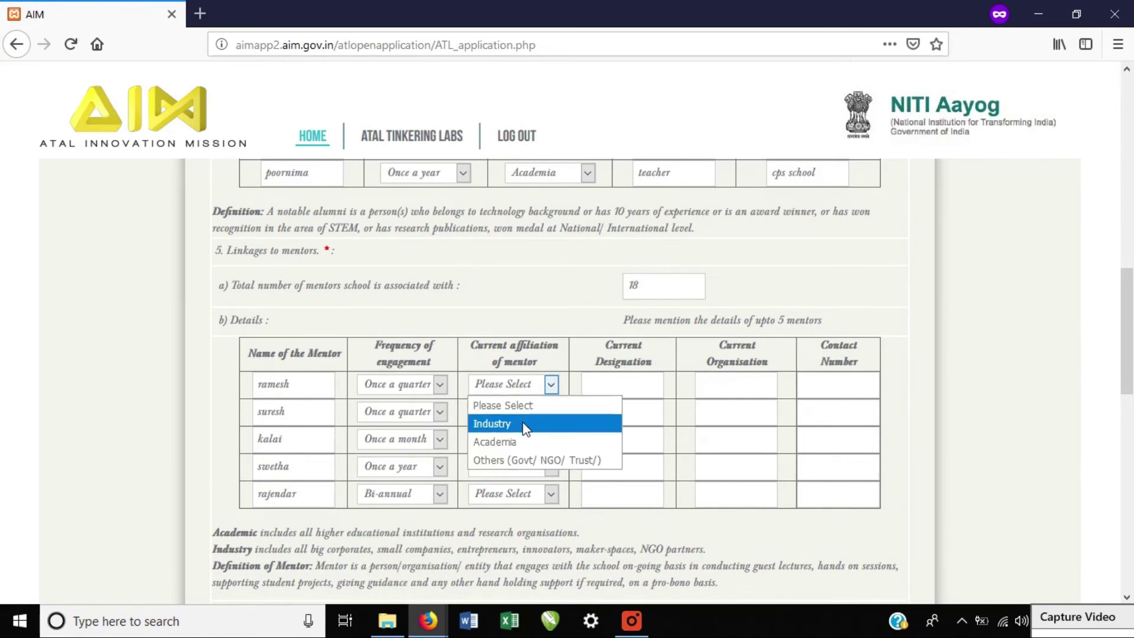
left_click(525, 424)
left_click(551, 412)
left_click(548, 484)
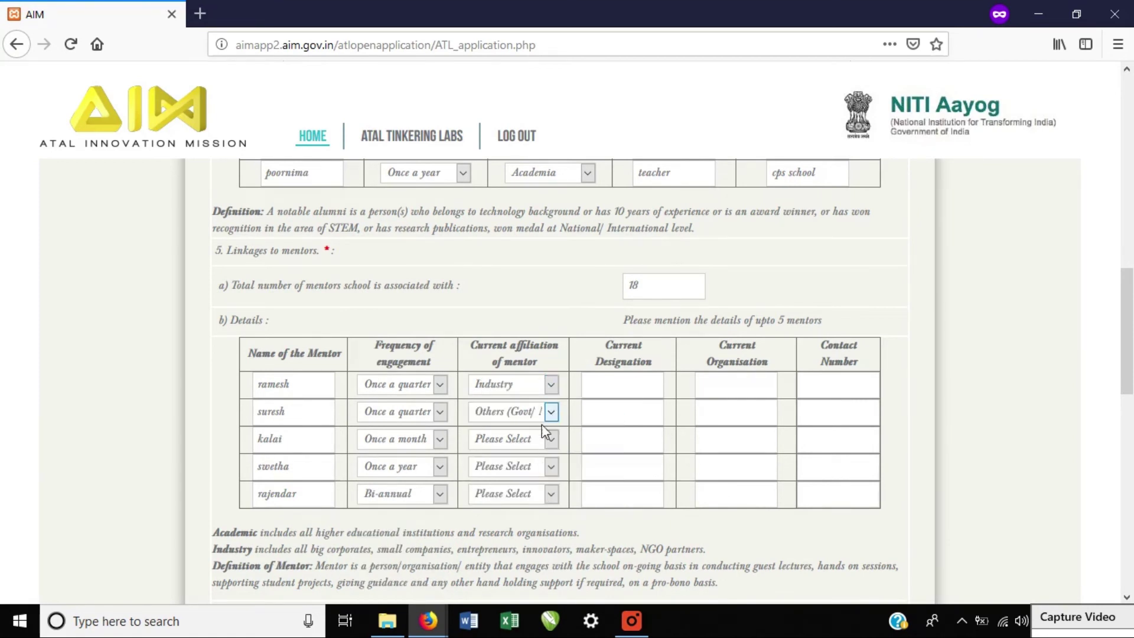
left_click(550, 439)
left_click(531, 495)
left_click(550, 466)
left_click(548, 540)
left_click(551, 495)
left_click(543, 536)
Step: Fill mentors 1-3 details: project lead at Wipro, manager at royal limited, author at ad publishers, with contact numbers
left_click(632, 390)
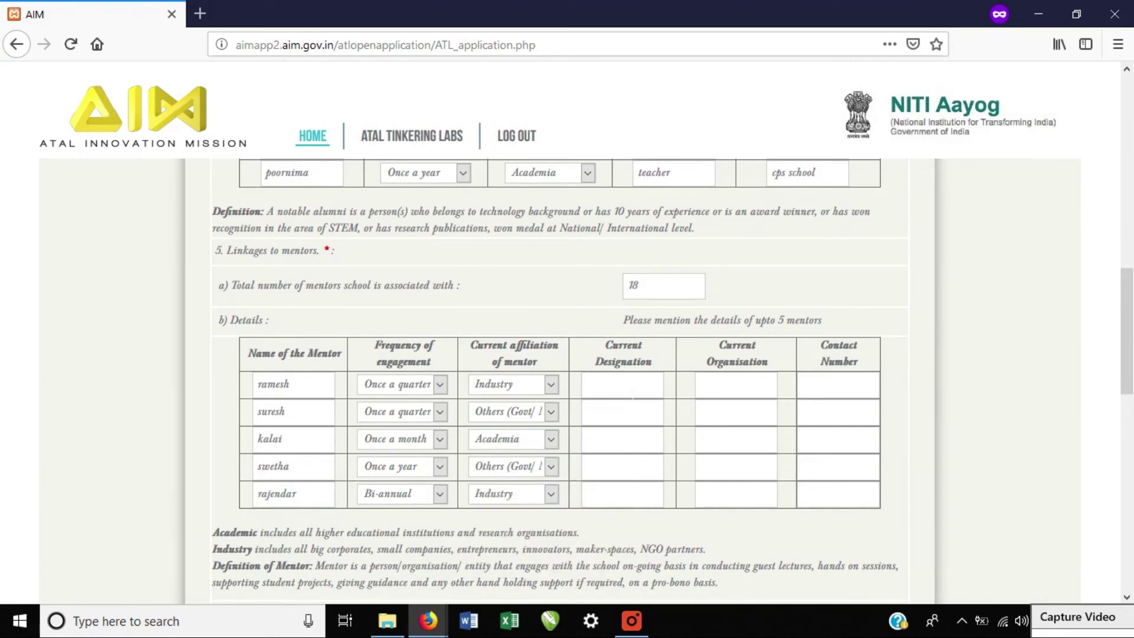
key("Tab")
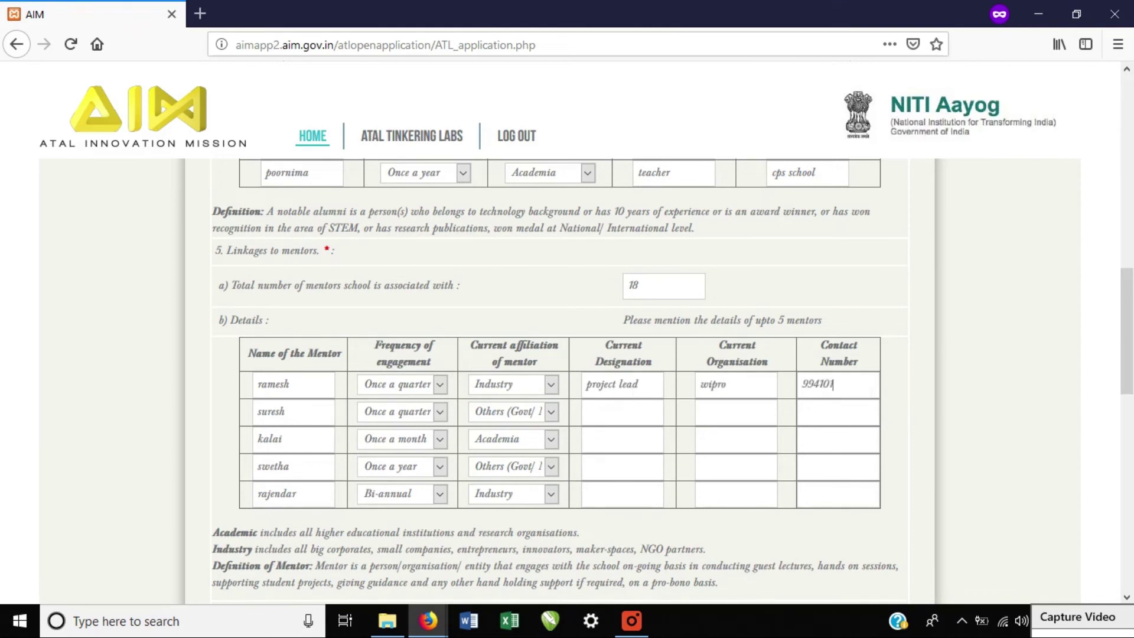
key("Tab")
key("Tab")
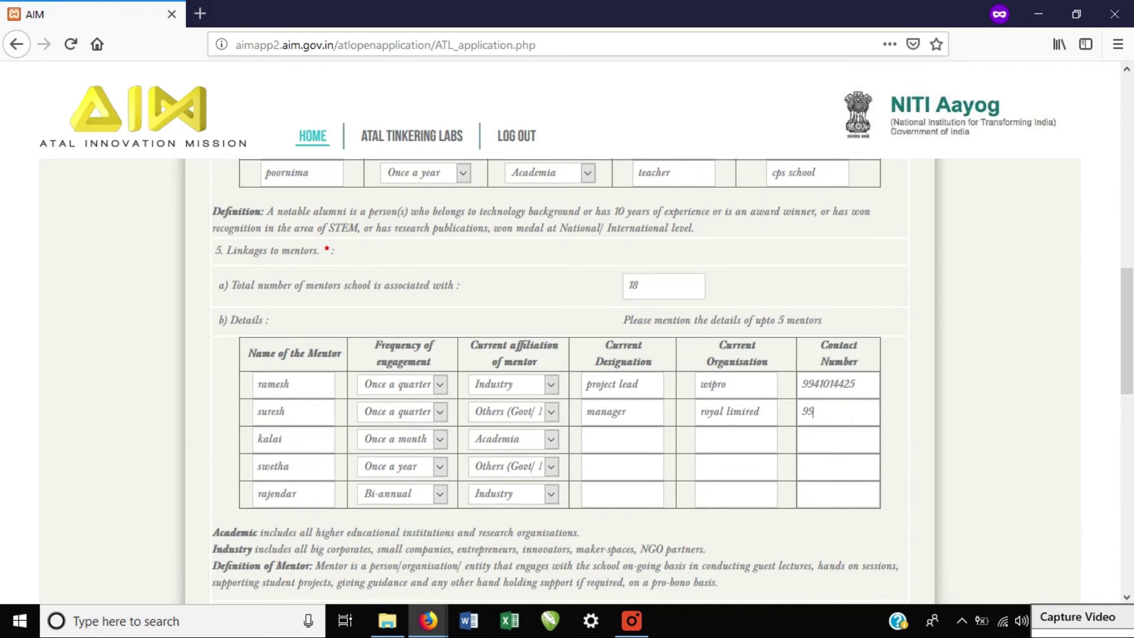
key("Tab")
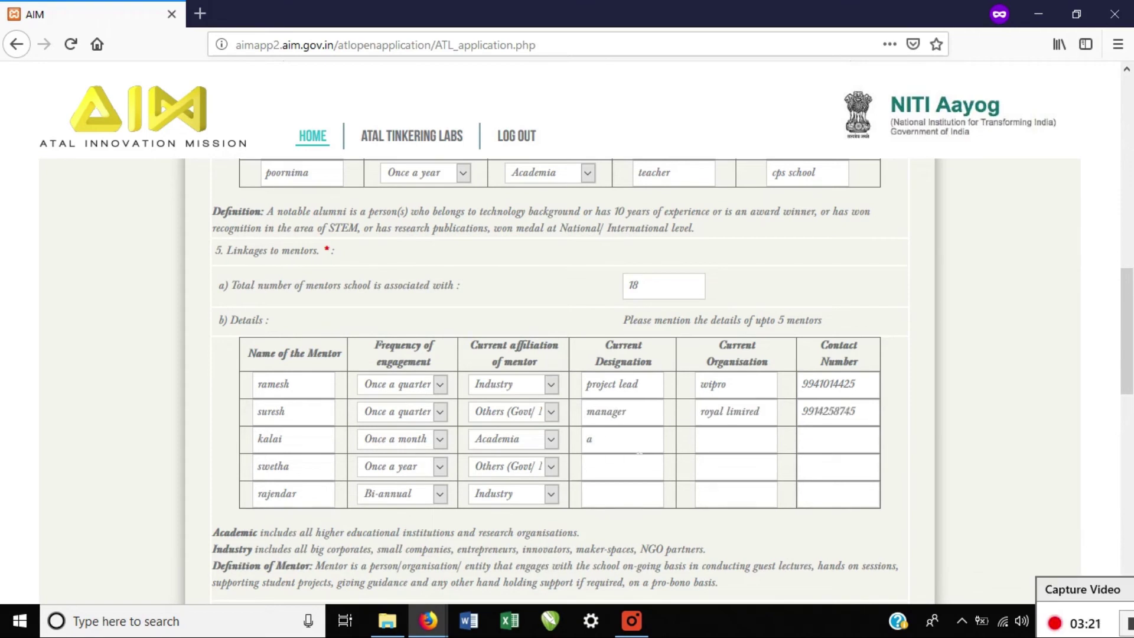
key("ctrl+a")
key("BackSpace")
key("Tab")
key("BackSpace")
key("BackSpace")
key("Tab")
Step: Fill mentors 4-5: member of board at suyam, general manager at df g limited, with contact numbers
left_click(620, 466)
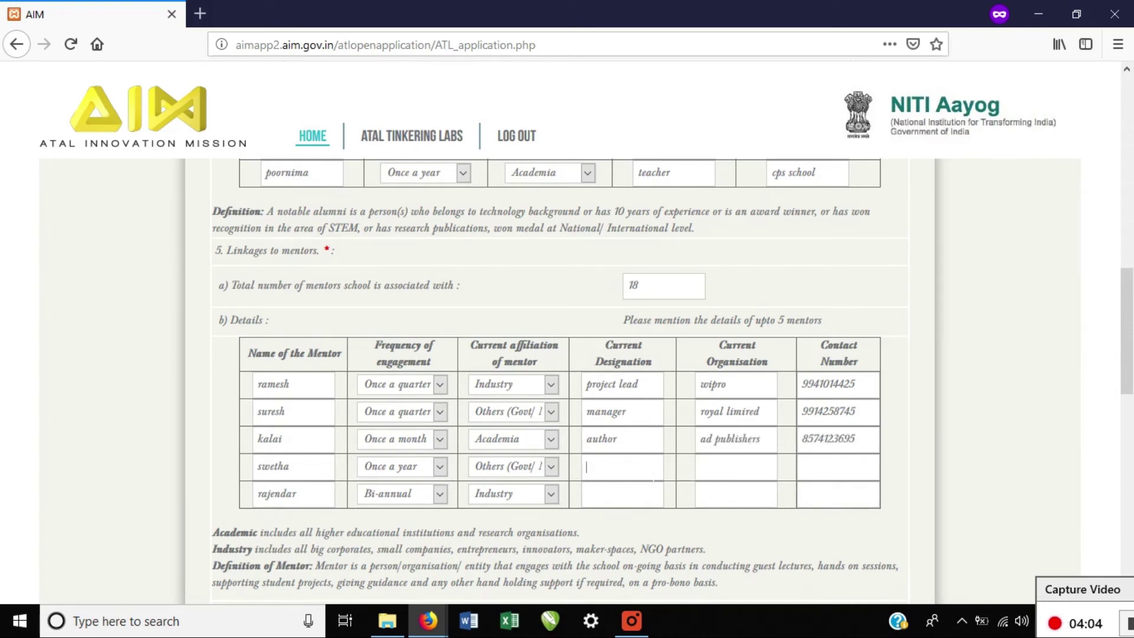
key("Tab")
key("Tab")
left_click(621, 493)
type("general manager")
key("Tab")
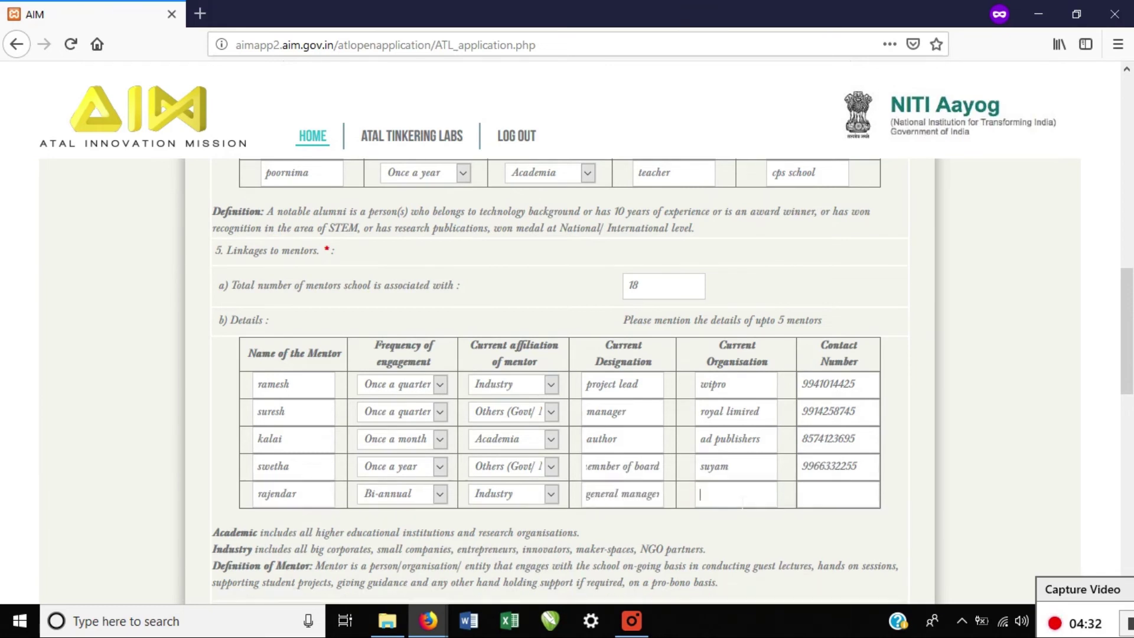
type("df g limited")
key("Tab")
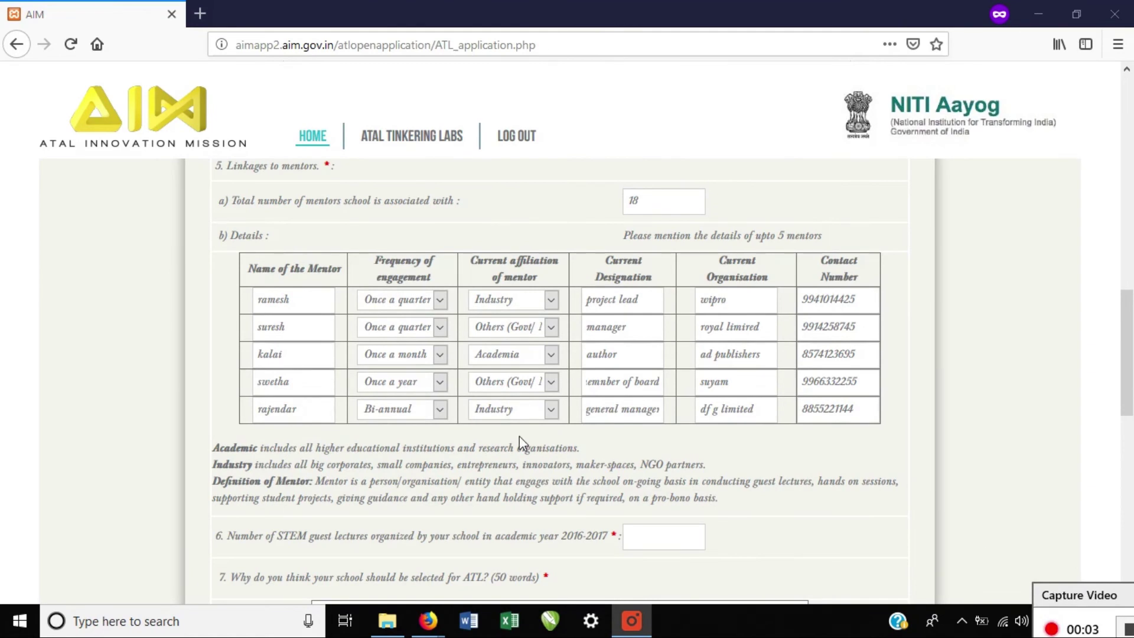
scroll(519, 440, "down", 5)
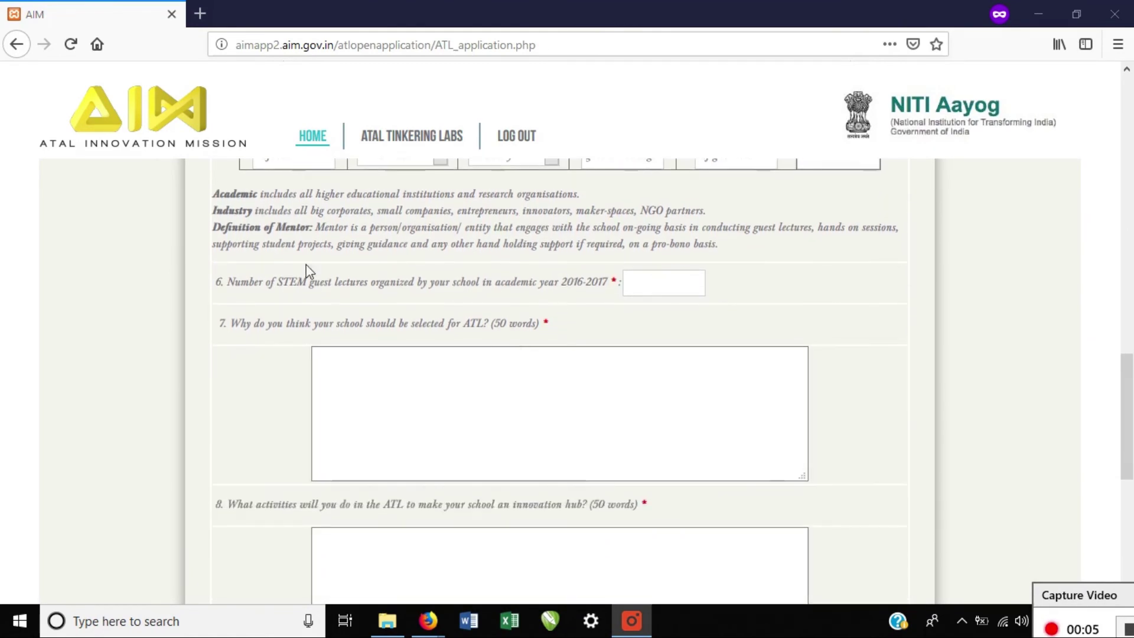
Step: Enter 8 STEM guest lectures and begin the answer 'we have a very good student strength but we'
left_click(682, 287)
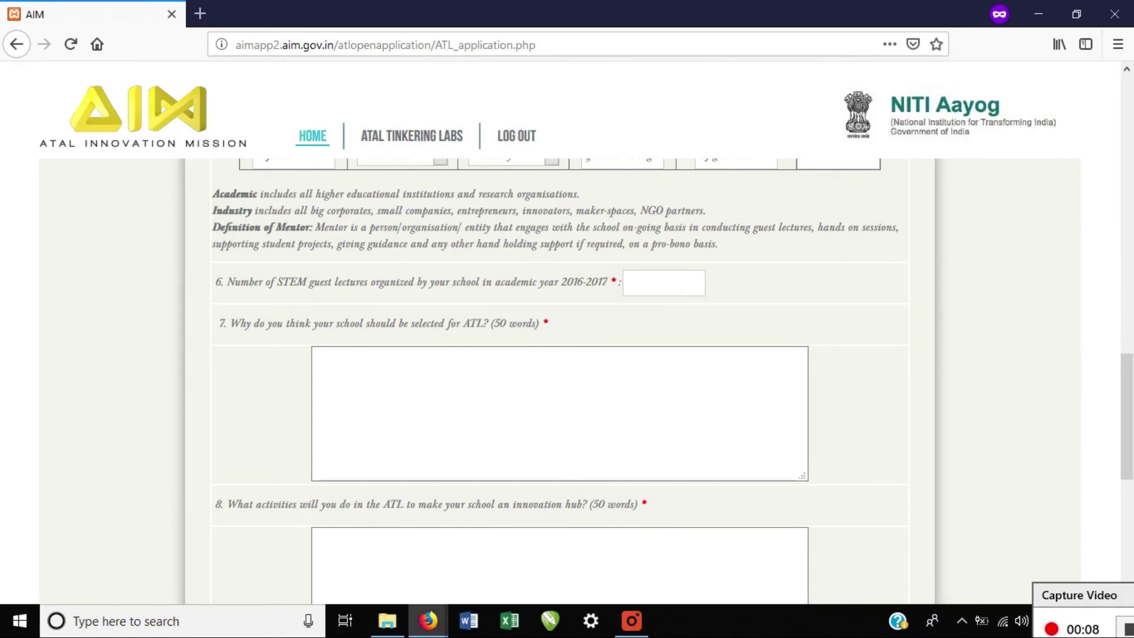
type("8")
left_click(520, 394)
type("we have a very good student strength but e=we")
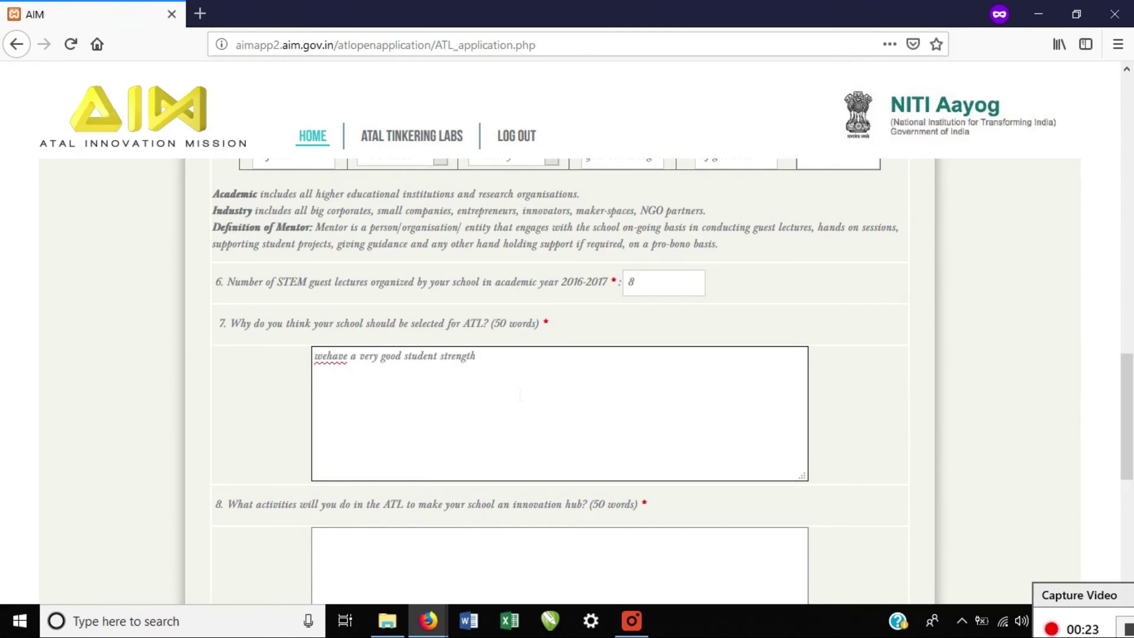
key("Home")
key("Right")
key("Right")
key("End")
key("BackSpace")
key("BackSpace")
key("BackSpace")
key("BackSpace")
Step: Continue the answer about lacking infrastructure and motivated teachers and students, ending at 'thus we will be very'
type("we")
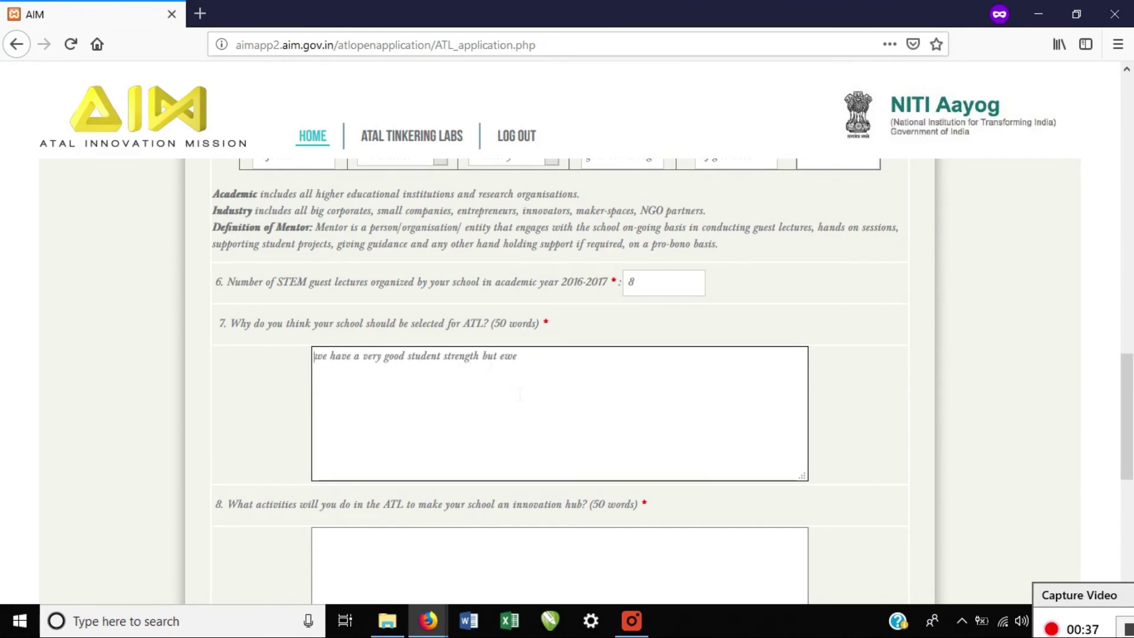
type(" lack lot of infrastruct")
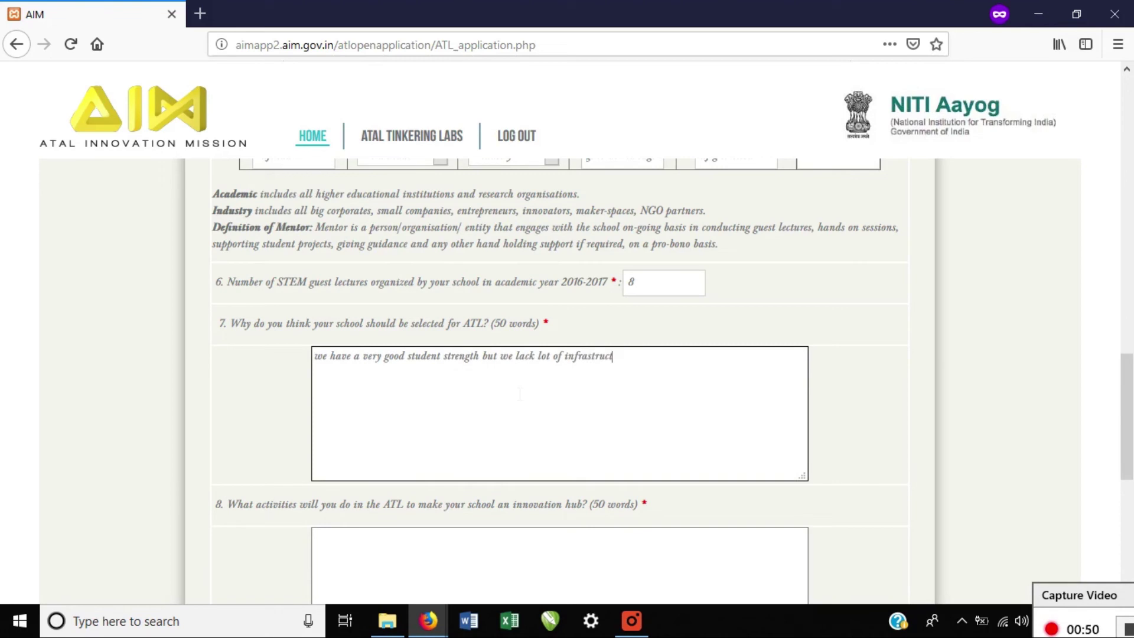
type("ure facilities we have lot of dedic")
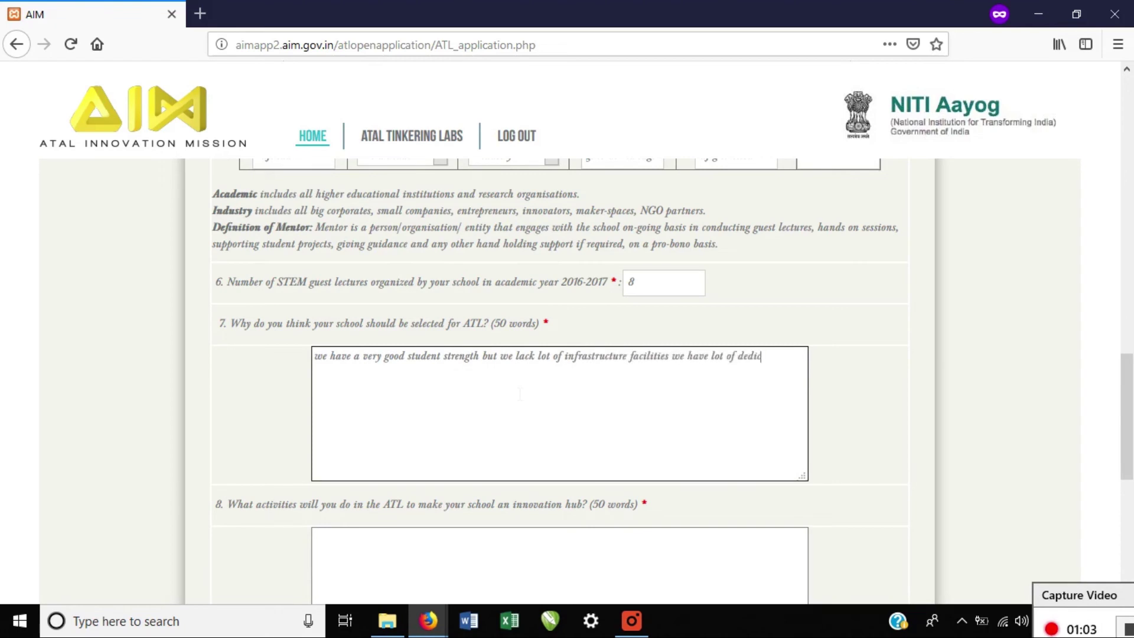
type("ated and motivated teachers due to this reason we")
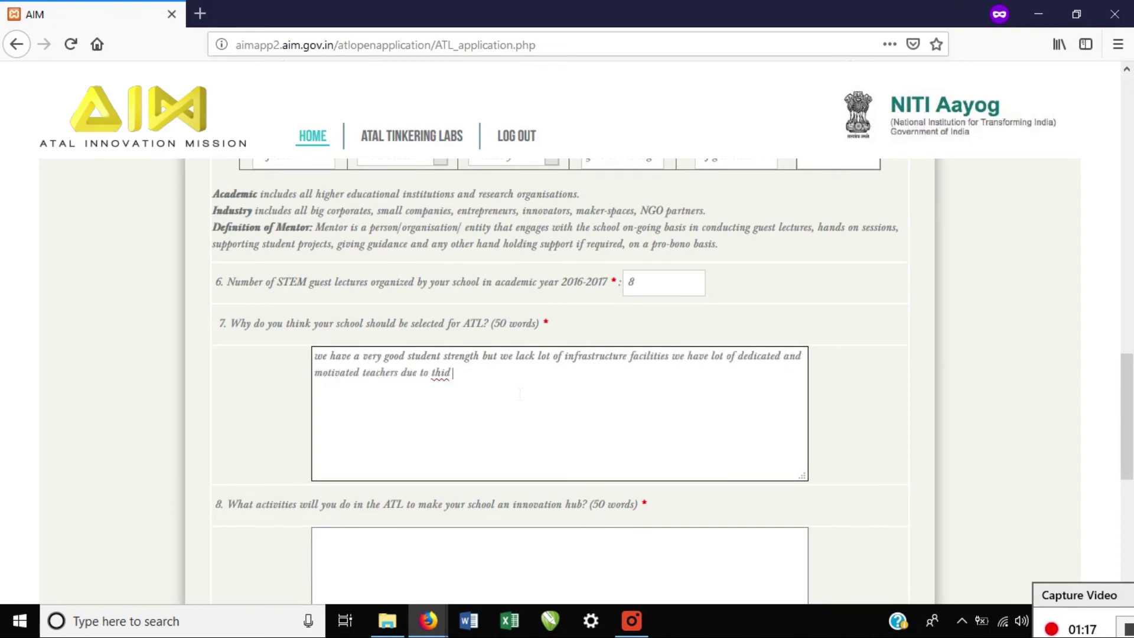
type(" want to have atal lab so that all")
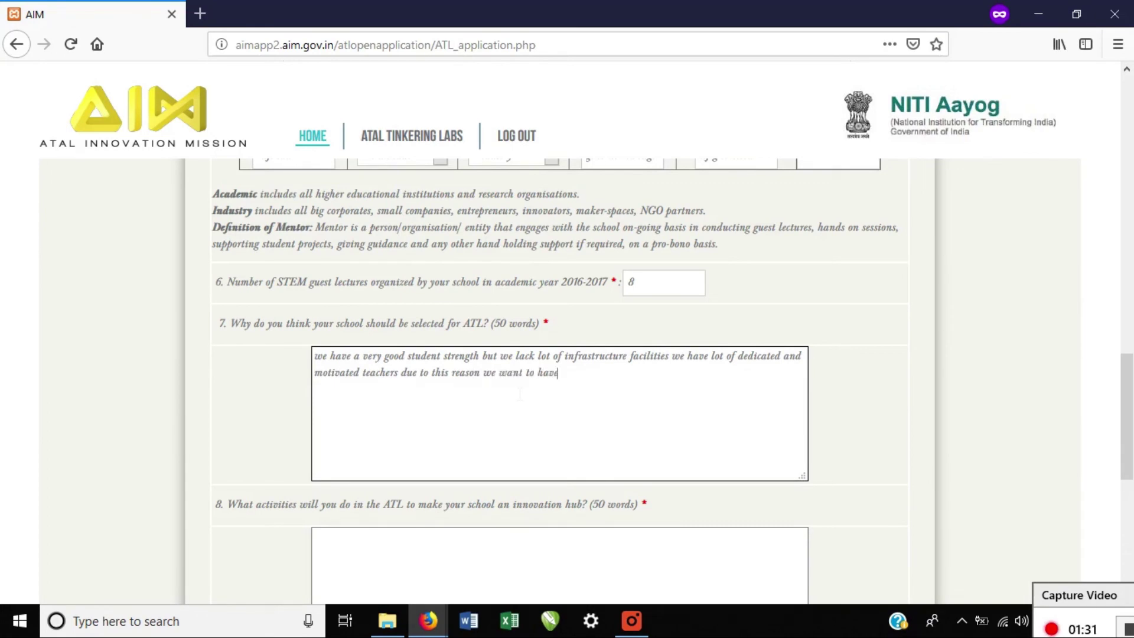
type("nd students will")
key("ctrl+Left")
key("ctrl+Left")
key("ctrl+Left")
key("ctrl+Left")
key("Right")
key("Right")
type("a")
key("End")
type("get benefited")
right_click(346, 390)
key("Escape")
type("to a greaat")
key("BackSpace")
key("BackSpace")
type("t etent")
key("BackSpace")
key("BackSpace")
key("BackSpace")
key("BackSpace")
type("xtent")
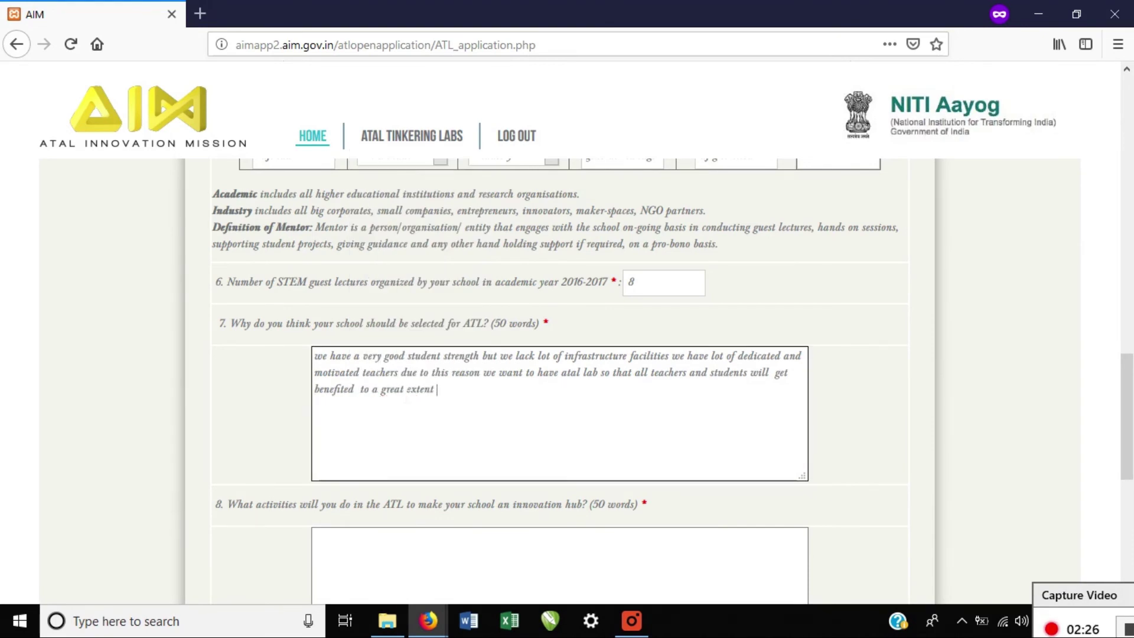
type(". thus we will be very muchthank")
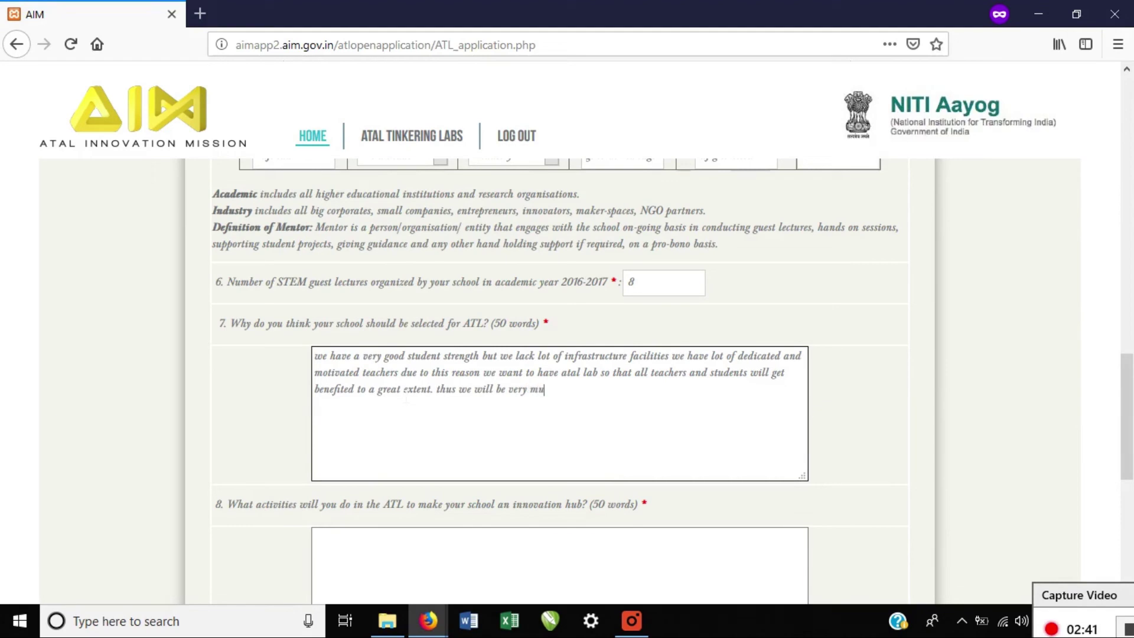
key("Left")
key("Left")
key("Left")
key("Left")
key("Left")
type("much")
key("BackSpace")
key("BackSpace")
key("BackSpace")
key("BackSpace")
key("BackSpace")
key("Delete")
key("Delete")
key("Delete")
key("Delete")
key("Delete")
Step: Remove stray letters typed into question 8 and scroll down to the declaration format link
scroll(649, 316, "down", 2)
mouse_move(349, 305)
left_mouse_down()
mouse_move(314, 305)
mouse_move(354, 305)
left_mouse_up()
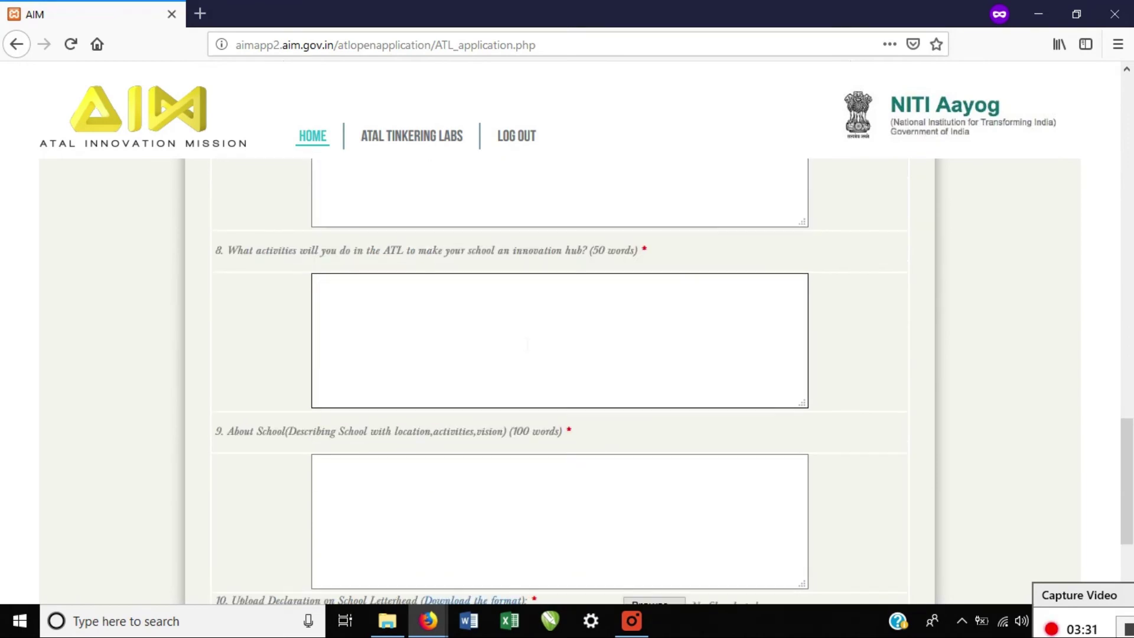
type("Th")
key("BackSpace")
key("BackSpace")
scroll(527, 345, "down", 3)
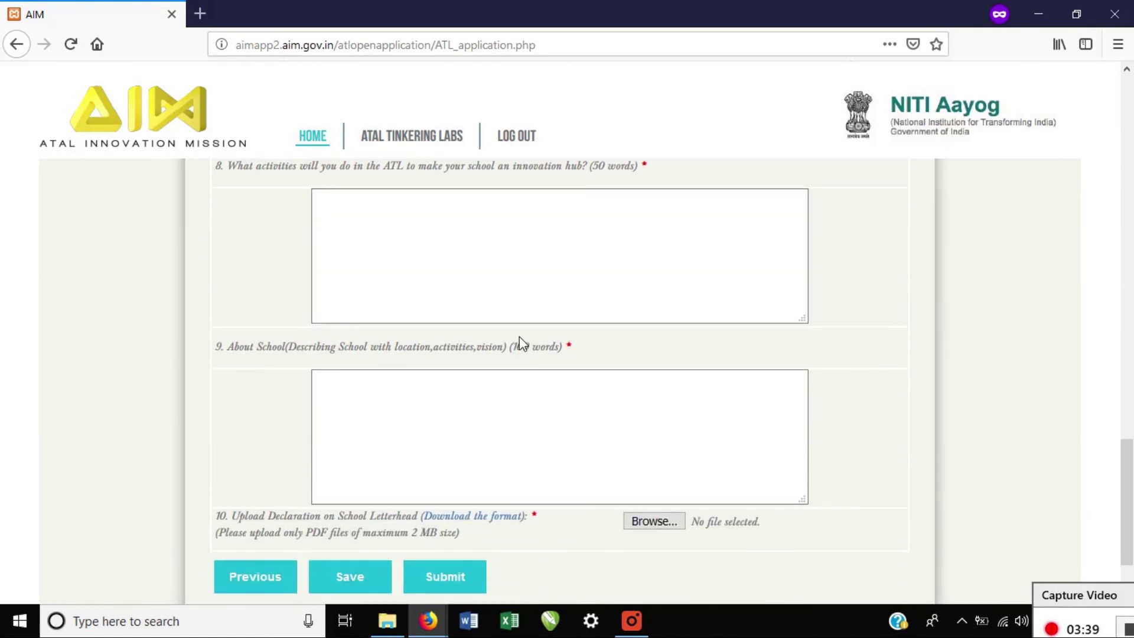
scroll(519, 341, "down", 3)
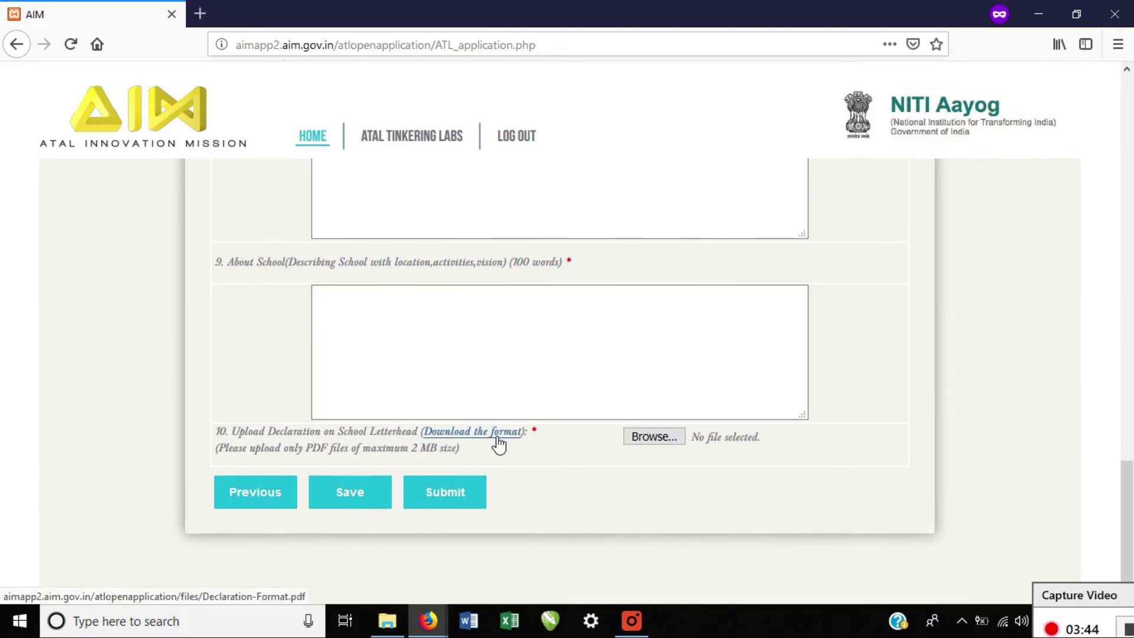
Step: Download Declaration-Format.pdf and open it in Word as an editable converted document
left_click(476, 440)
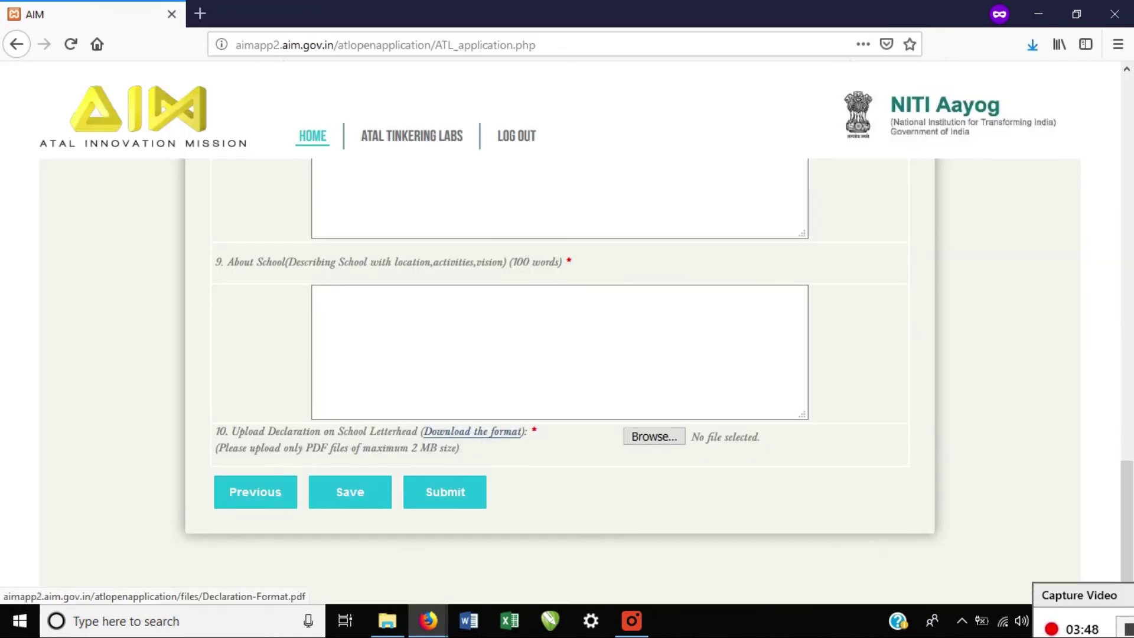
left_click(1033, 44)
left_click(834, 86)
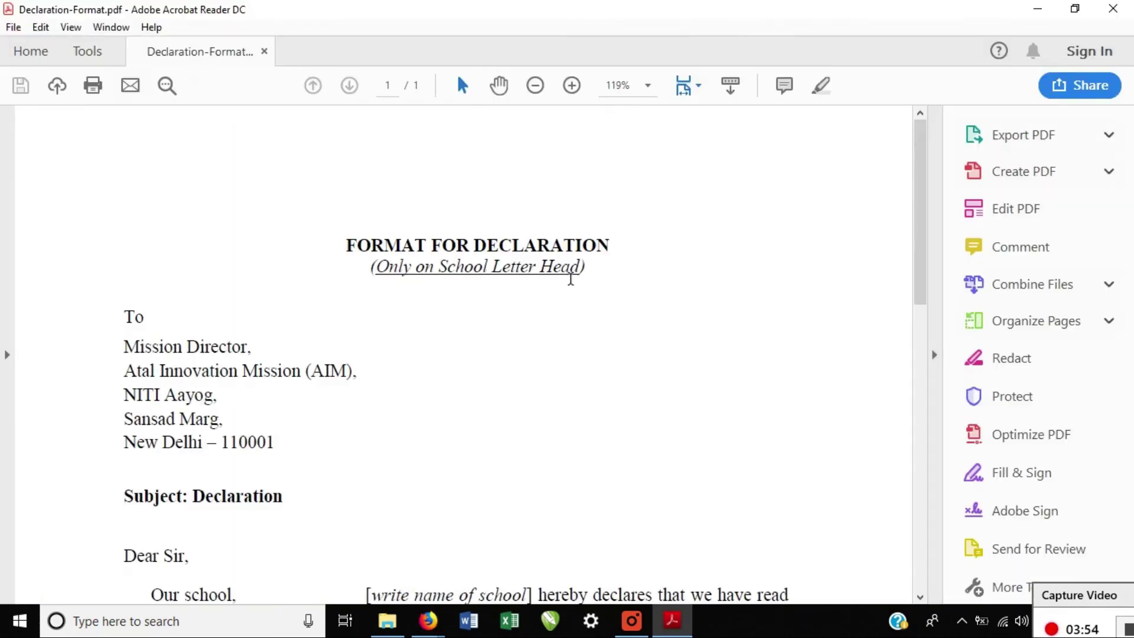
key("ctrl+minus")
left_click(387, 620)
left_click(248, 393)
right_click(578, 180)
left_click(921, 415)
key("alt+Tab")
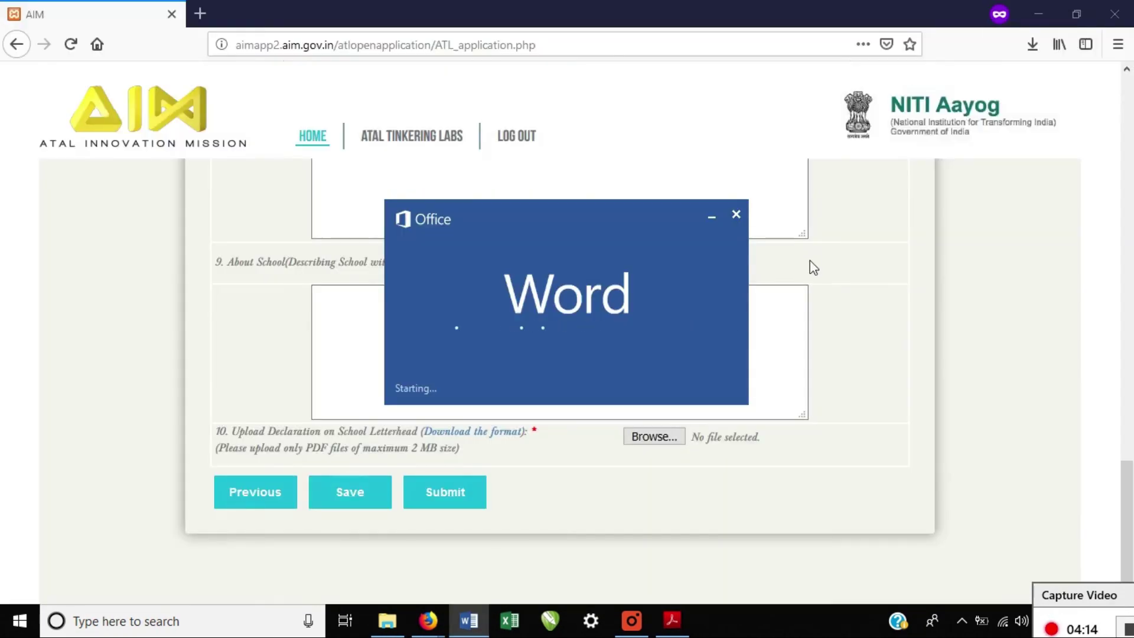
left_click(504, 367)
left_click(1033, 33)
Step: Type the school name as 'Abc Matriculation Higher Secondary School' with each word capitalised
type("abc matric higher secondary school")
key("ctrl+shift+Left")
key("ctrl+shift+Left")
key("ctrl+shift+Left")
key("ctrl+shift+Left")
key("ctrl+shift+Left")
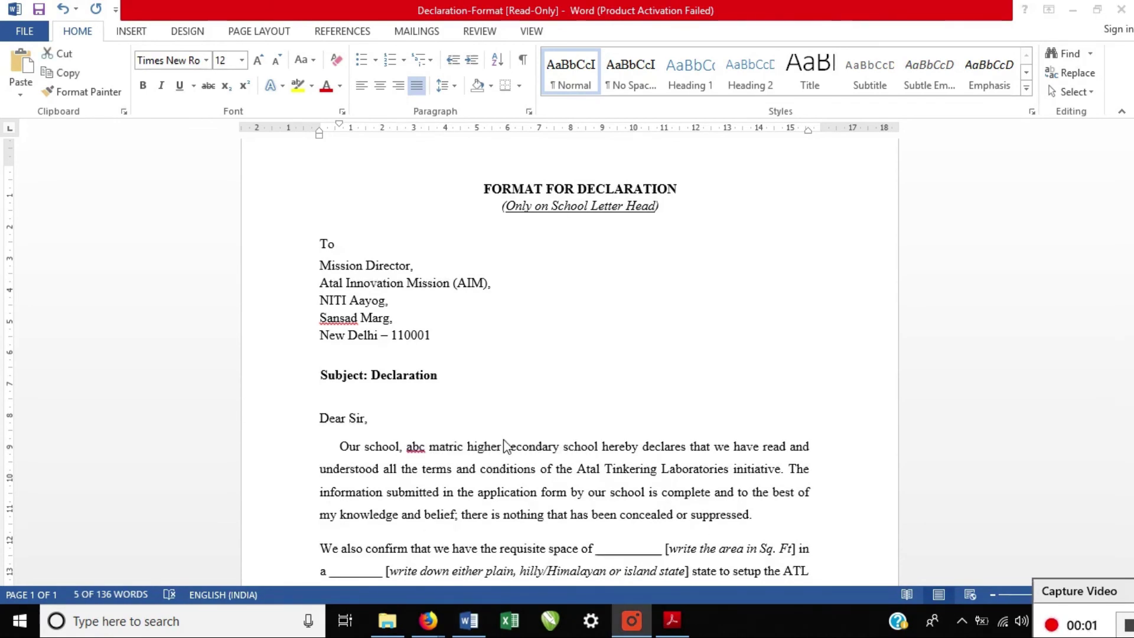
key("ctrl+shift+Left")
key("ctrl+shift+Left")
key("ctrl+shift+Left")
key("ctrl+shift+Left")
key("ctrl+shift+Left")
left_click(466, 452)
type("ulation")
left_click_drag(404, 448, 630, 447)
left_click(313, 61)
left_click(339, 140)
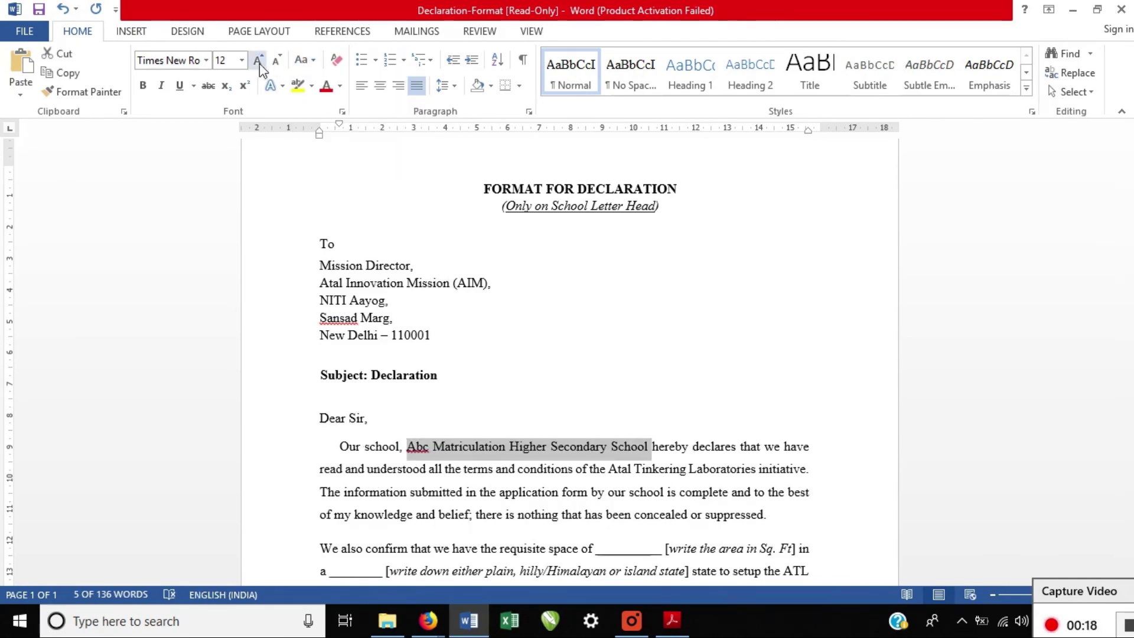
Step: Bold the school name and complete the land area as 1500 sq. ft
left_click(142, 85)
left_click(444, 375)
scroll(445, 375, "down", 2)
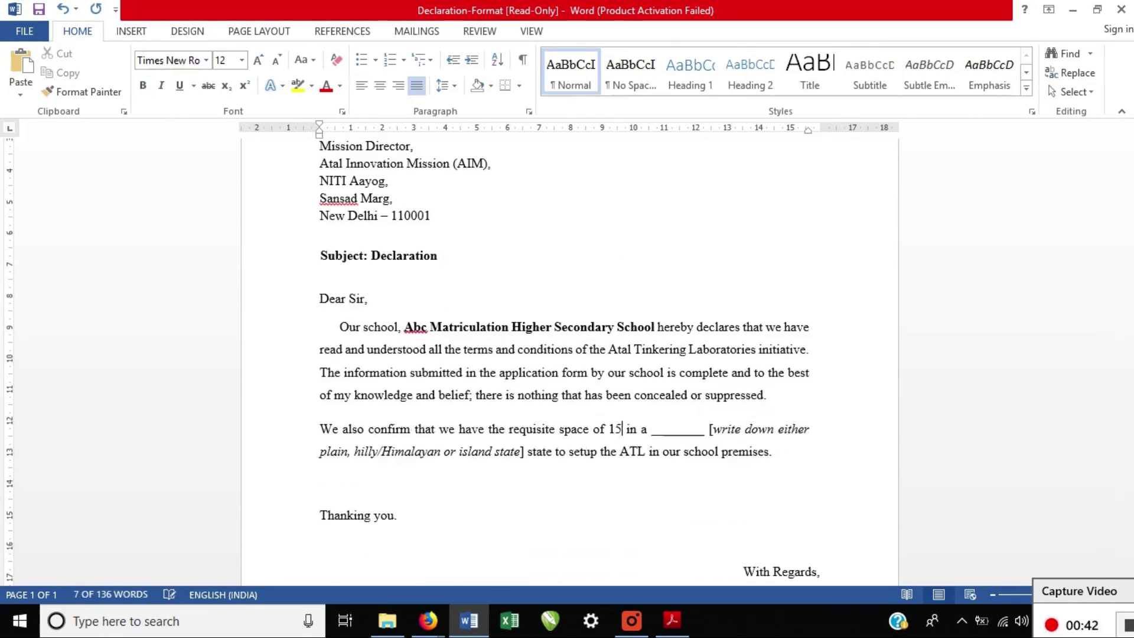
type("00 sq. ft.")
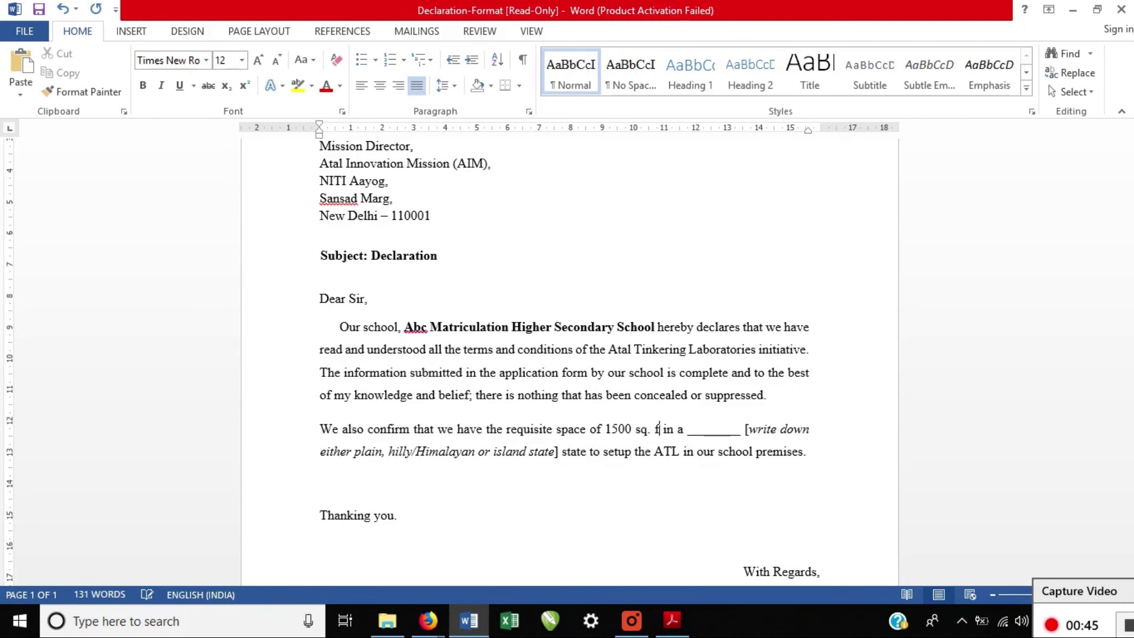
Step: Replace the land-type blank and hint with 'Plain', and bold both Plain and 1500 sq. ft
left_click(702, 429)
key("Delete")
key("Delete")
key("Delete")
key("Delete")
key("Delete")
key("Delete")
key("Delete")
key("Delete")
key("Delete")
key("Delete")
key("Delete")
key("Delete")
key("Delete")
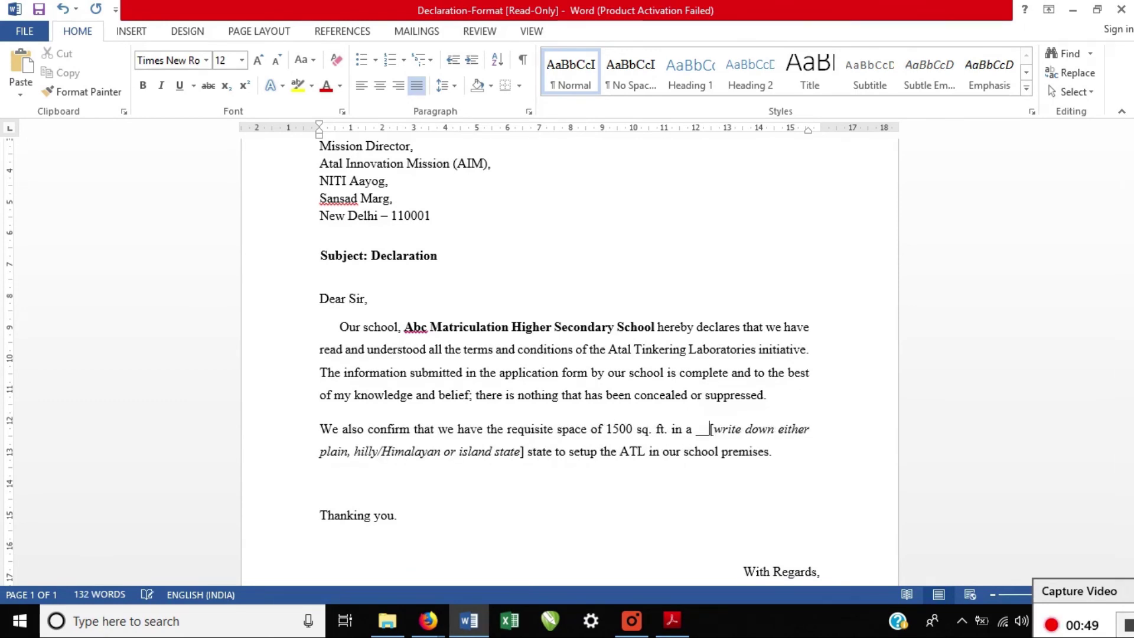
key("Delete")
key("Delete")
key("Delete")
key("Delete")
key("Delete")
key("Delete")
key("Delete")
key("Delete")
key("Delete")
key("Delete")
key("Delete")
key("Delete")
key("Delete")
key("Delete")
key("BackSpace")
key("BackSpace")
key("Delete")
key("Delete")
key("Delete")
key("Delete")
key("Delete")
key("Delete")
key("Delete")
key("Delete")
key("Delete")
key("Delete")
key("Delete")
key("Delete")
key("Delete")
key("Delete")
key("Delete")
key("Delete")
key("Delete")
key("Delete")
key("Delete")
key("Delete")
key("Delete")
key("Delete")
key("Delete")
key("Delete")
type("Plain")
key("ctrl+shift+Left")
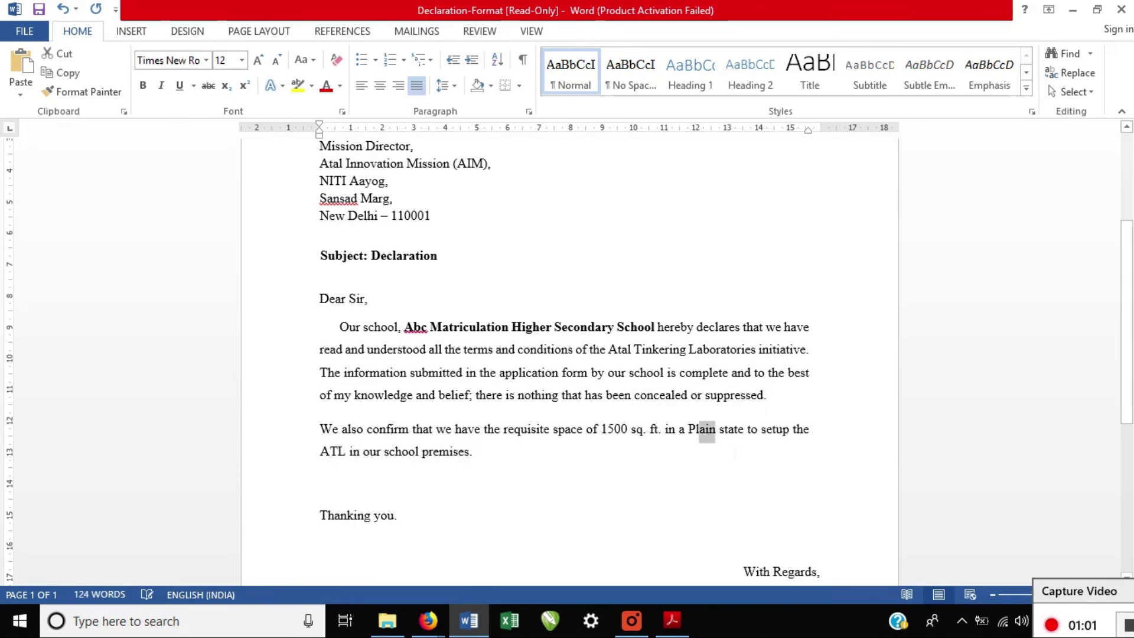
left_click(143, 86)
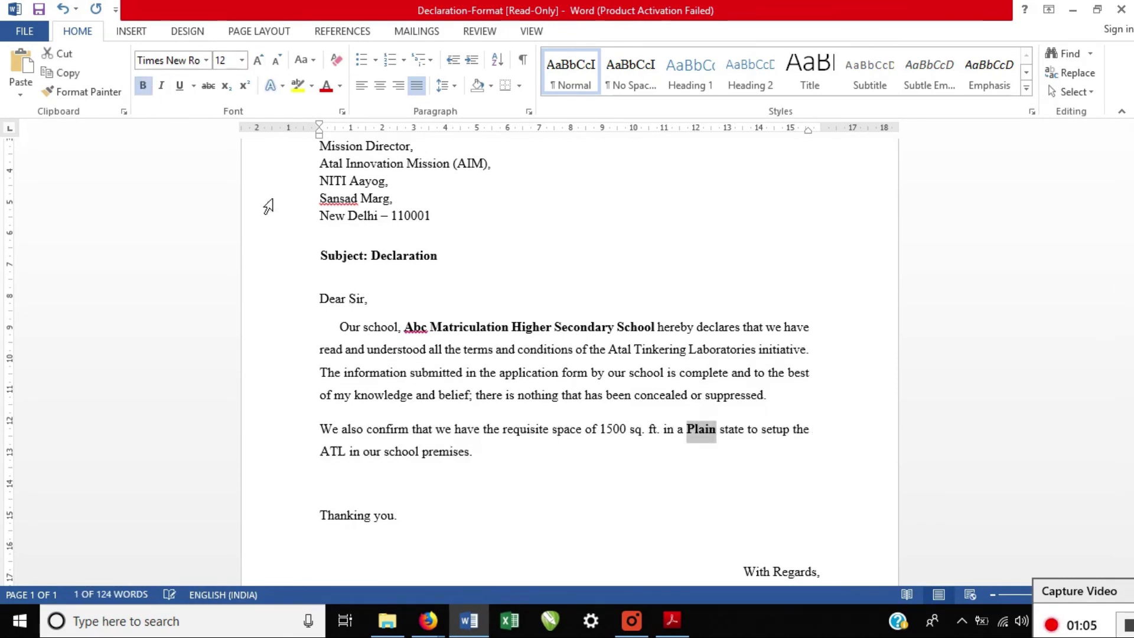
left_click_drag(600, 430, 660, 430)
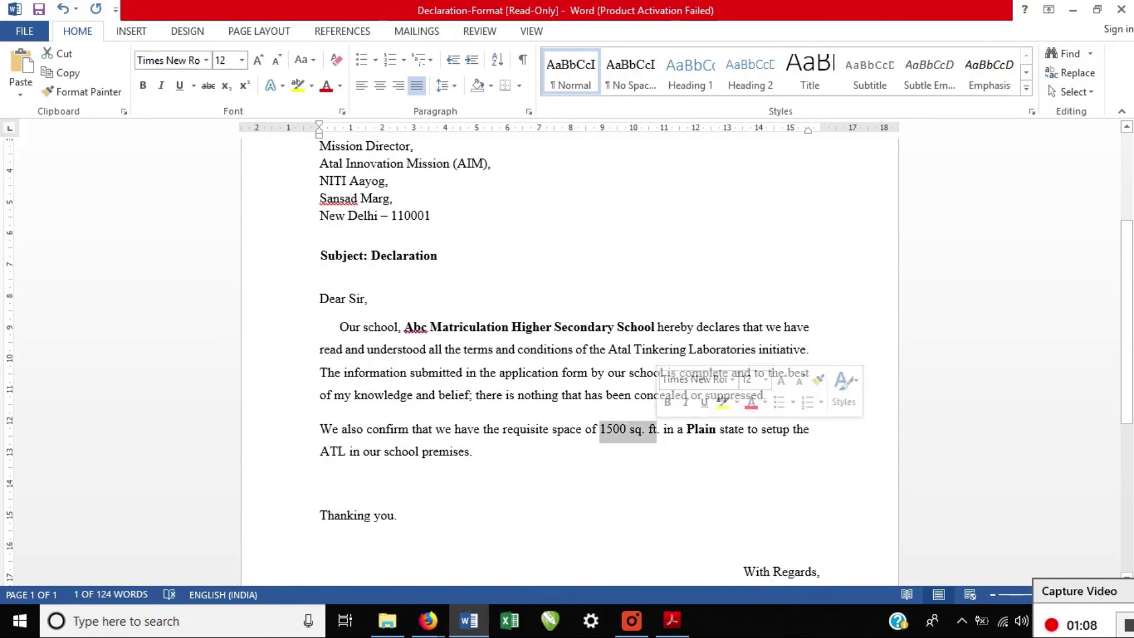
left_click(143, 86)
Step: Replace '(Write Name of Principal)' with the principal's name, keeping Principal on its own line
scroll(567, 354, "down", 2)
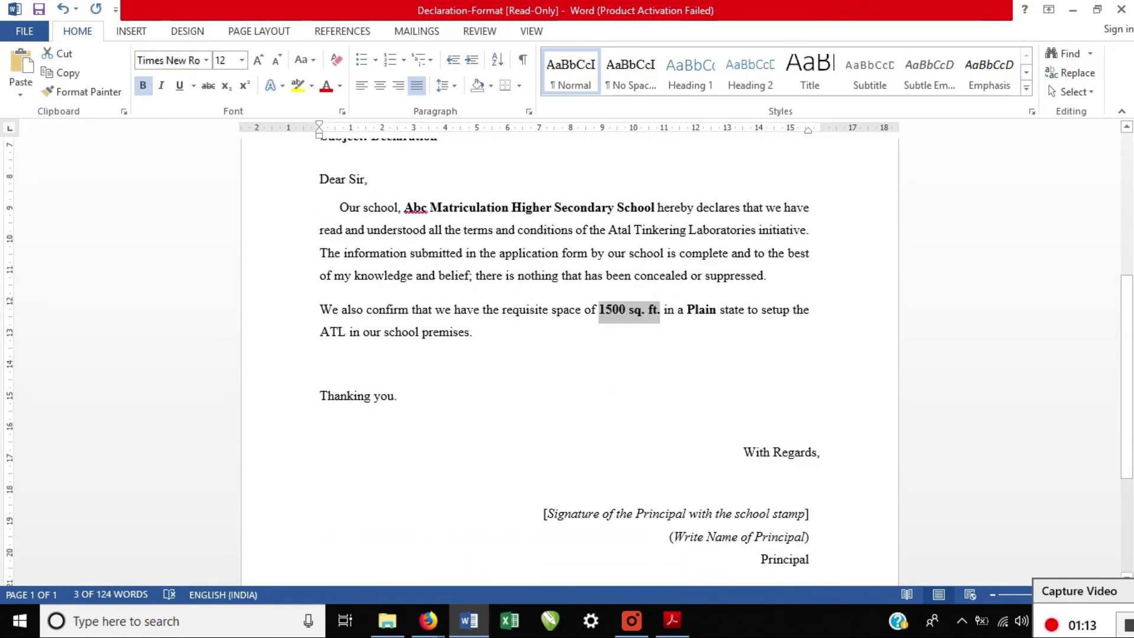
scroll(567, 354, "down", 2)
left_click_drag(669, 458, 813, 459)
type("Mariappan")
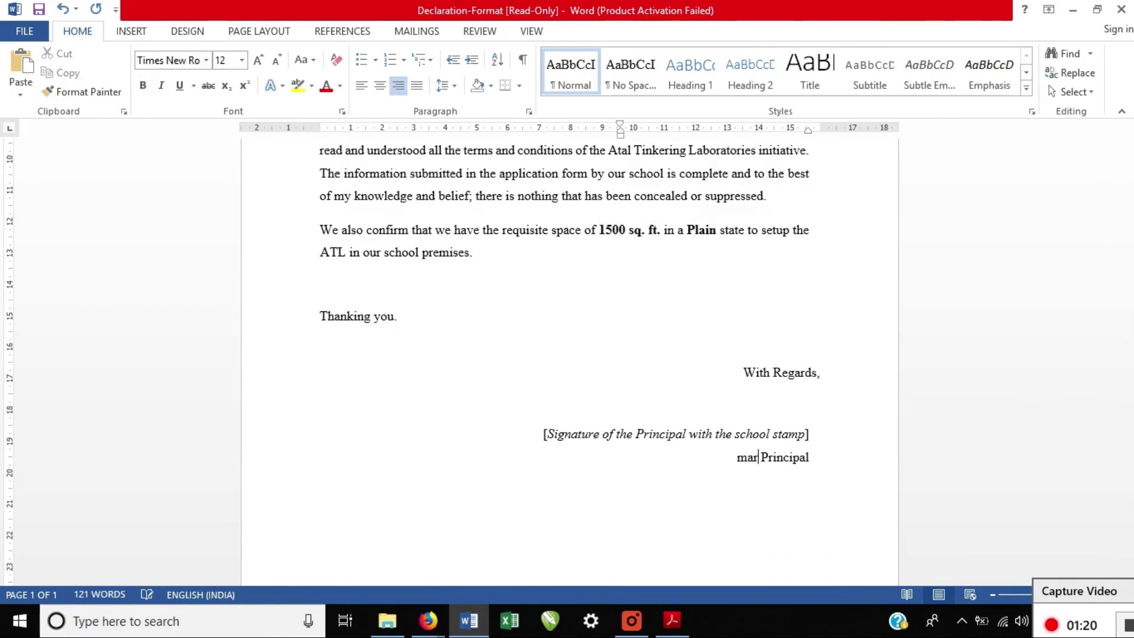
key("Return")
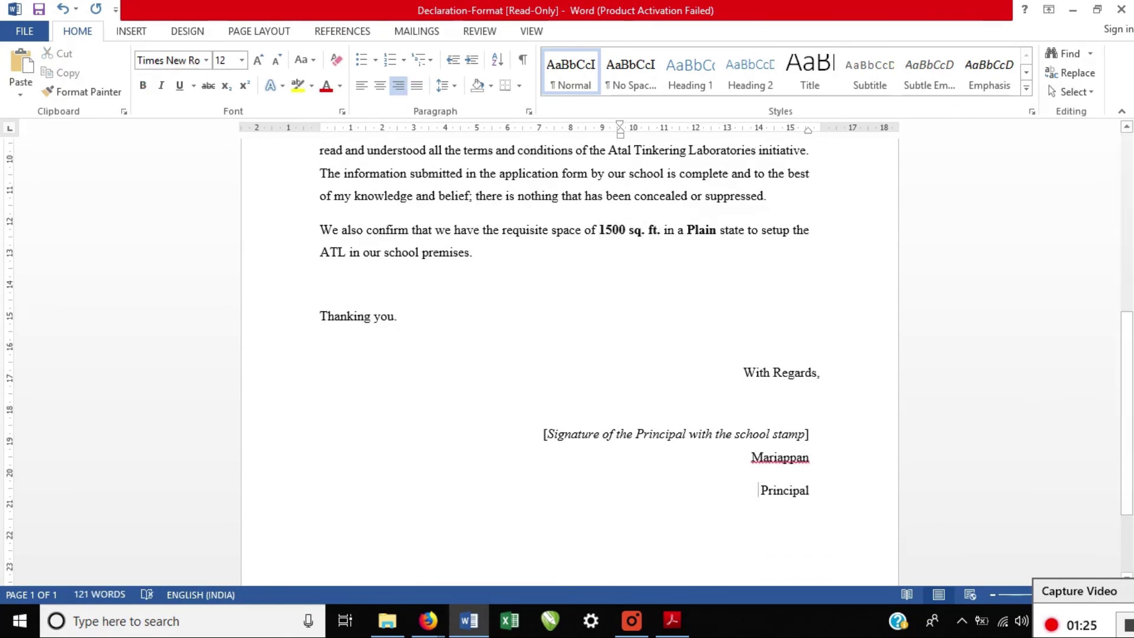
left_click(24, 31)
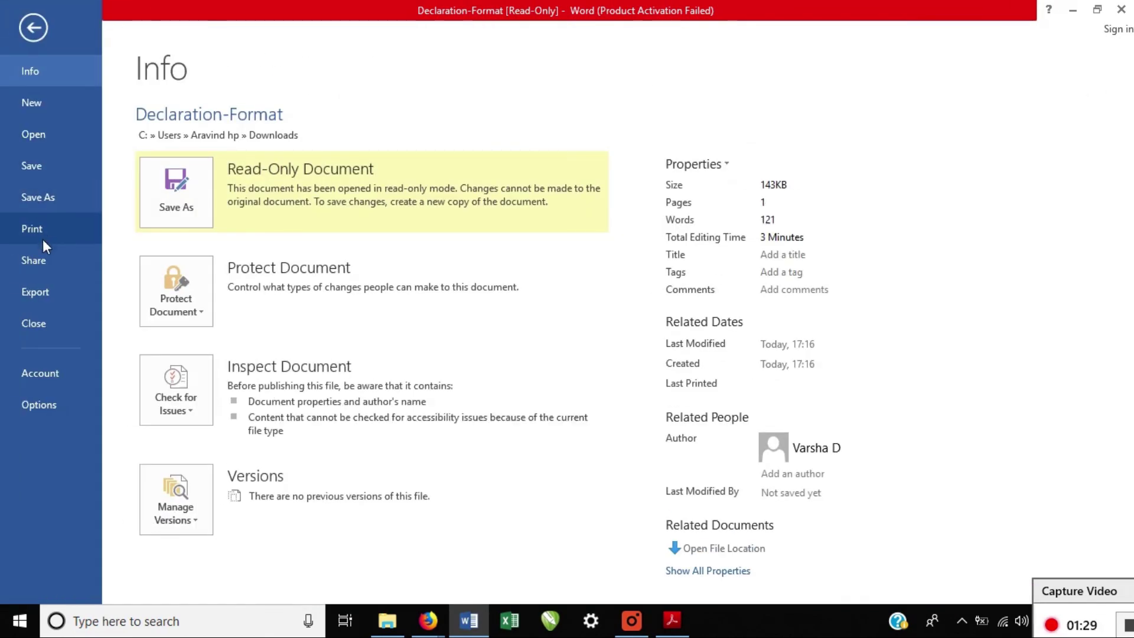
Step: Print the completed declaration letter from Word, then return to the Firefox form
left_click(33, 232)
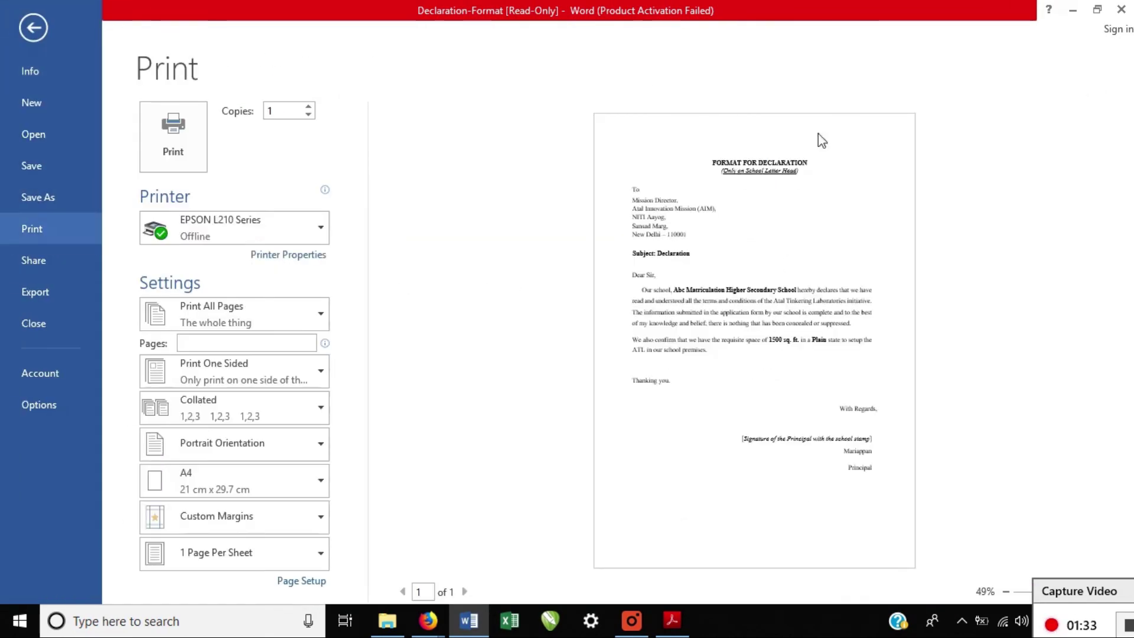
left_click(189, 133)
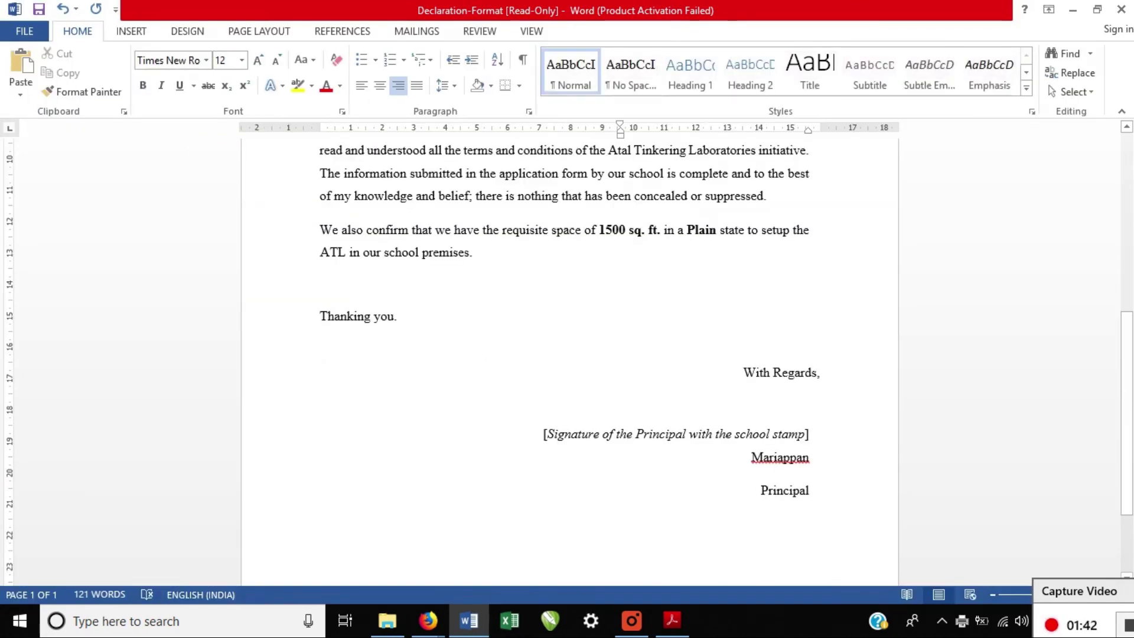
left_click(1073, 9)
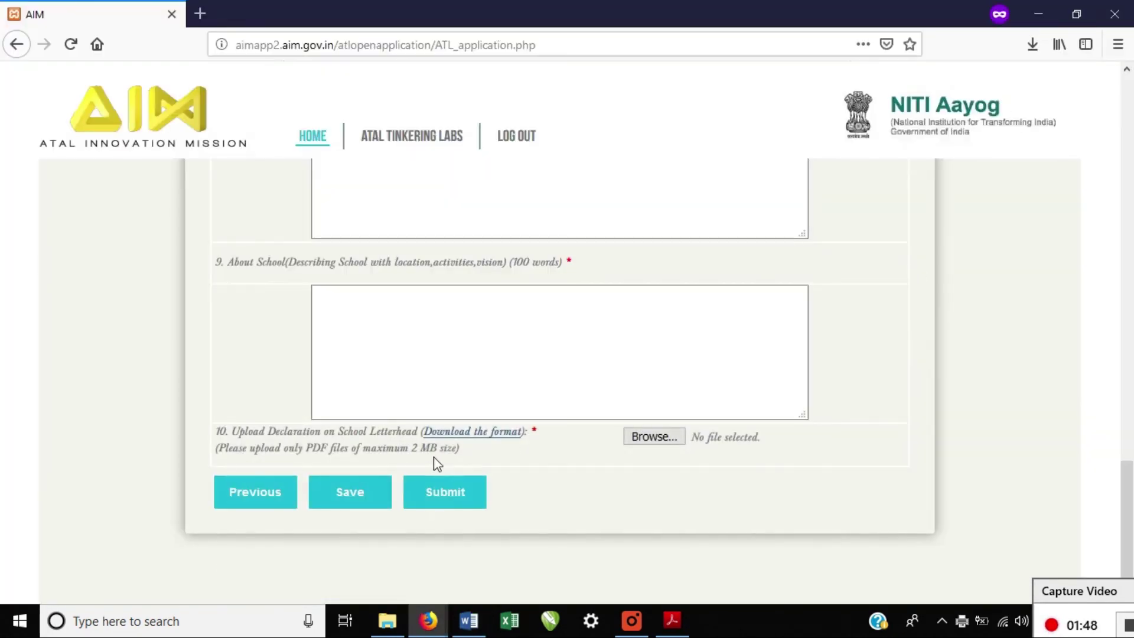
Step: Attach Image (17).jpg from Documents > Scanned Documents to the declaration upload field
left_click(654, 438)
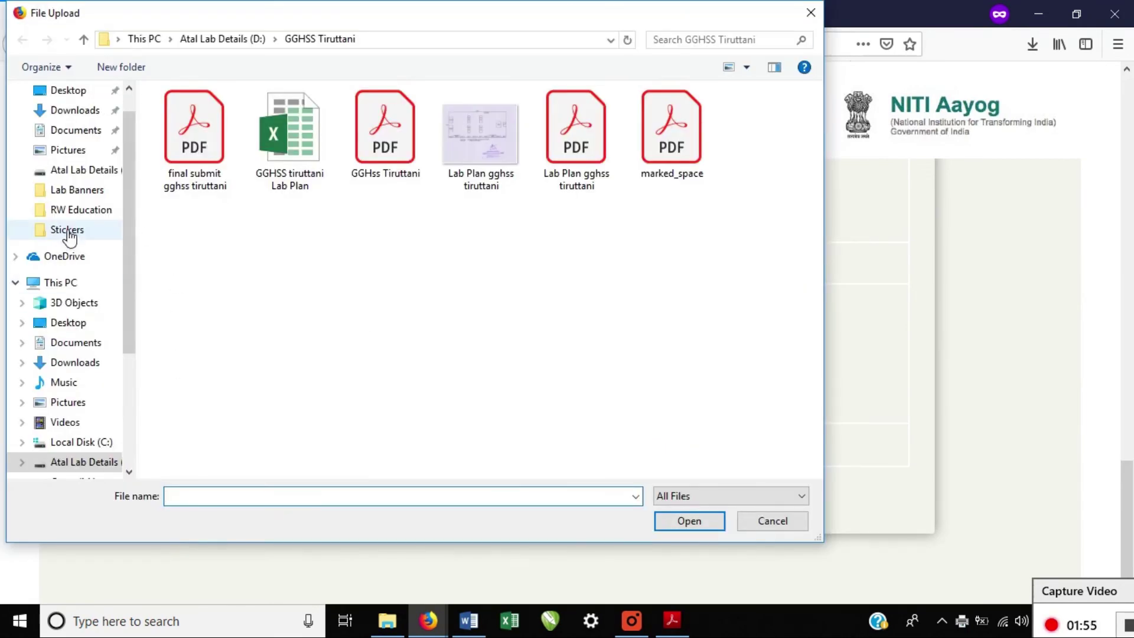
left_click(81, 348)
double_click(215, 255)
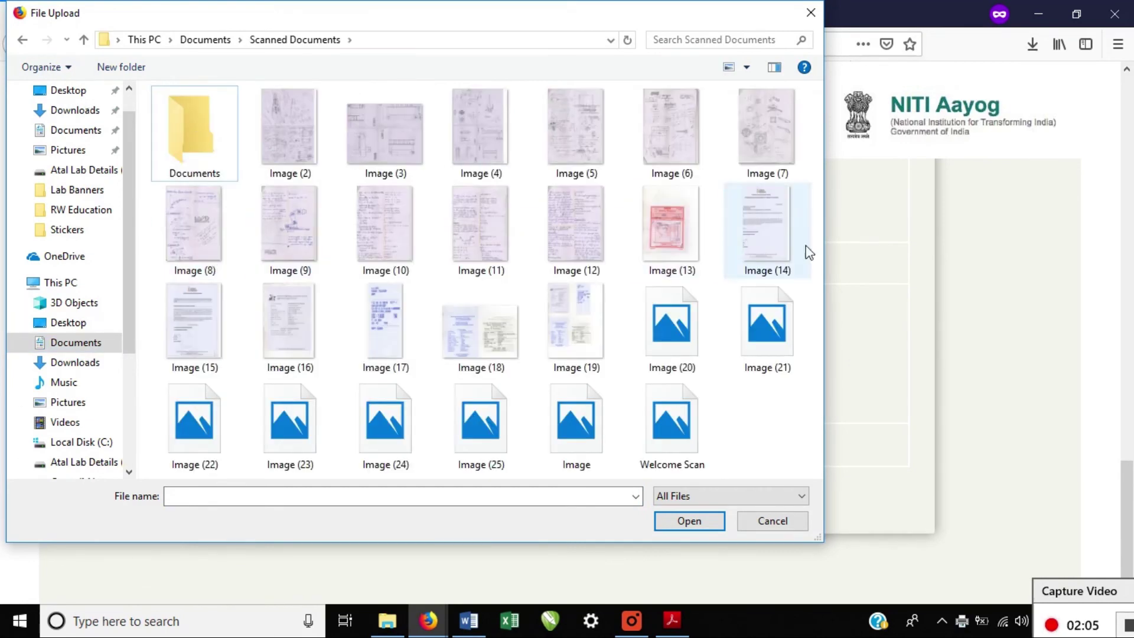
double_click(191, 117)
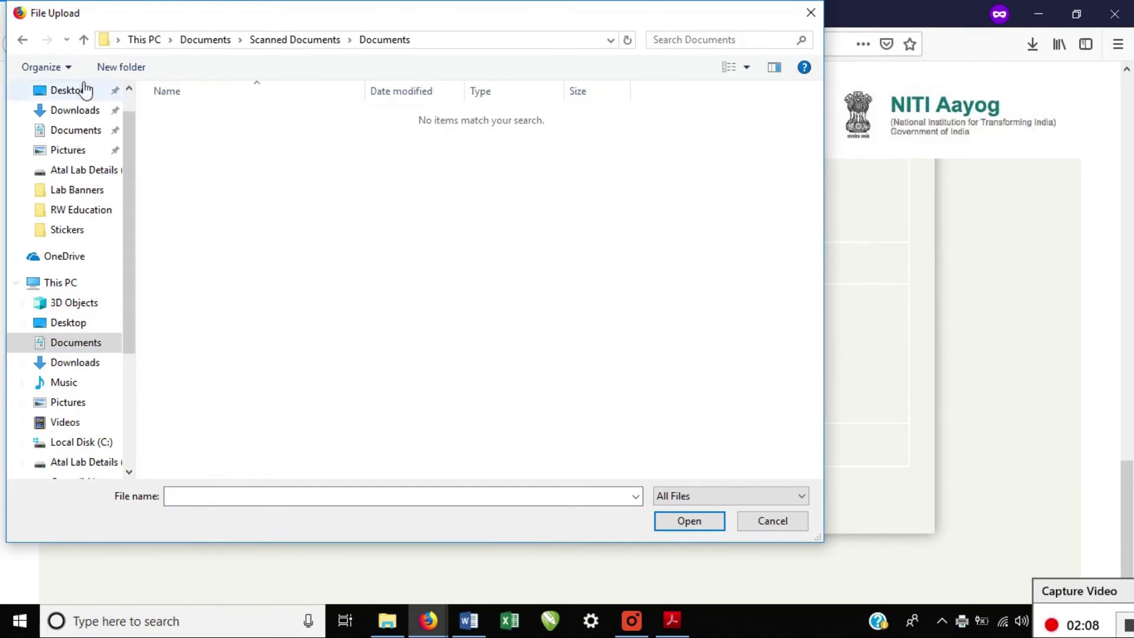
left_click(22, 40)
left_click(384, 330)
left_click(689, 522)
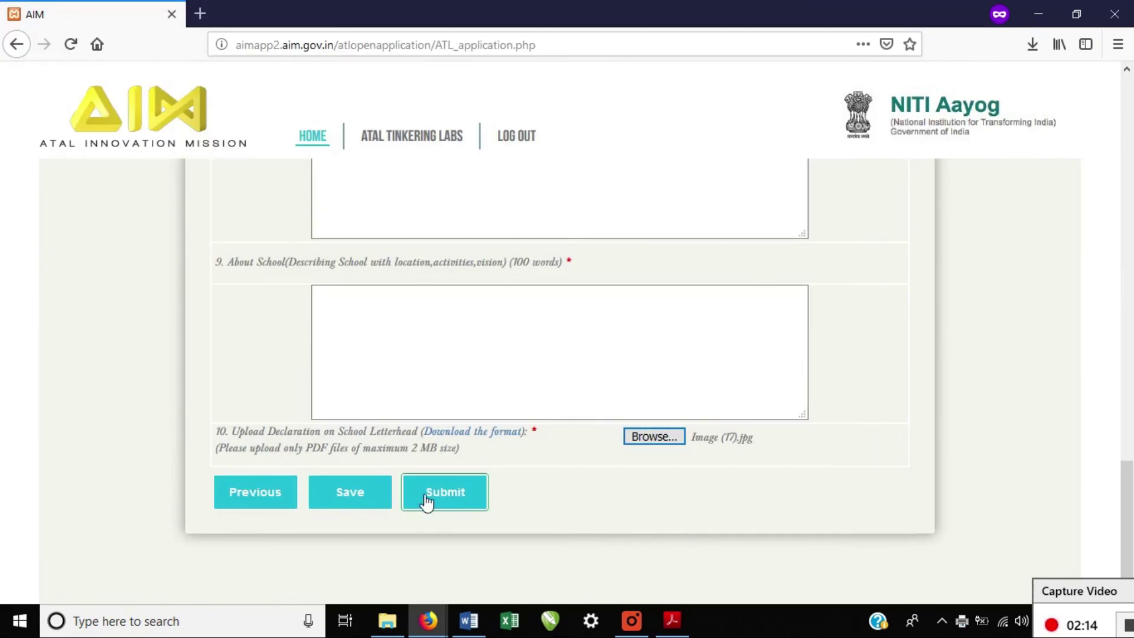
Step: Fill the About School and question 8 activities boxes with placeholder text
left_click(465, 376)
type("sdjvcbadiuvbIVUaiuvb")
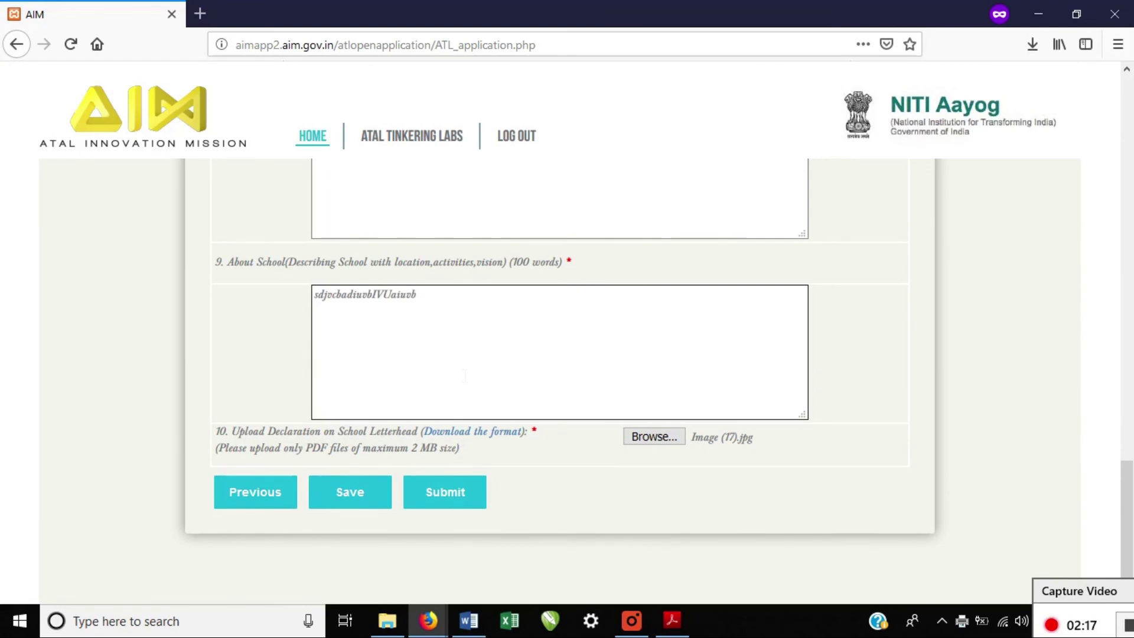
scroll(497, 502, "up", 5)
left_click(496, 502)
type("zbvcvadjh vhhb")
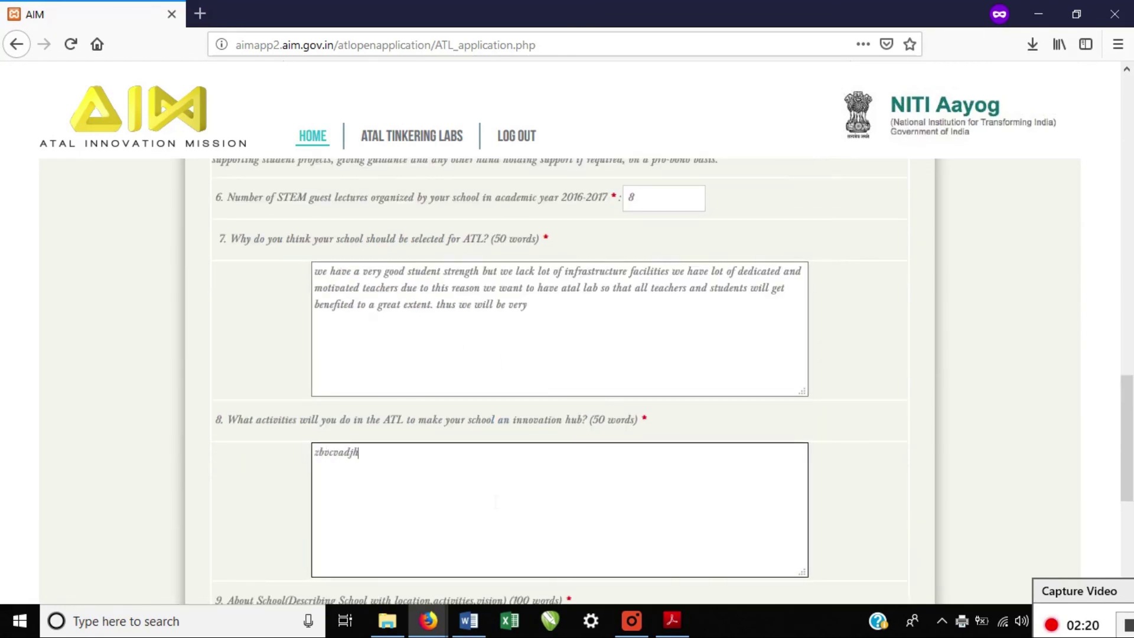
scroll(497, 502, "down", 5)
Step: Try submitting the form, which is rejected because the declaration must be a PDF
left_click(459, 480)
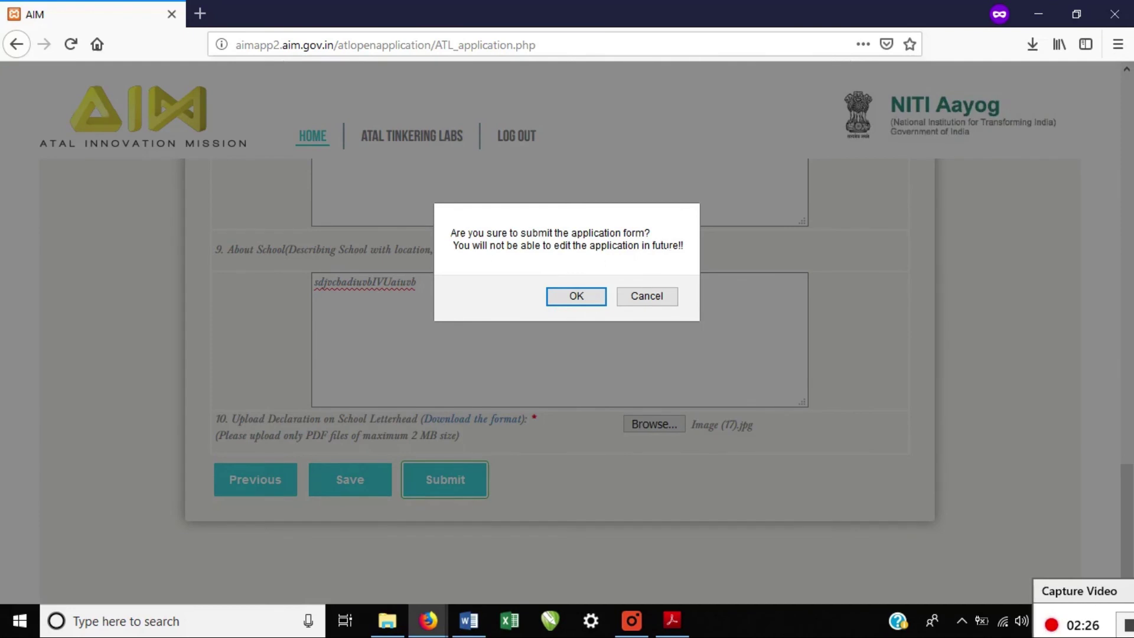
key("Return")
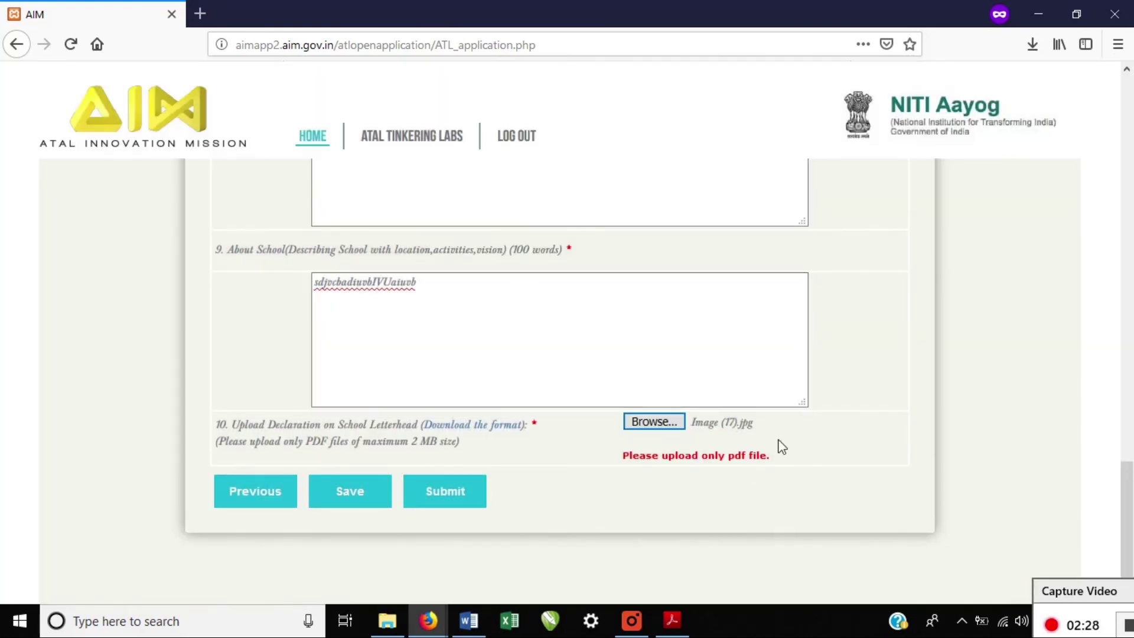
left_click(661, 424)
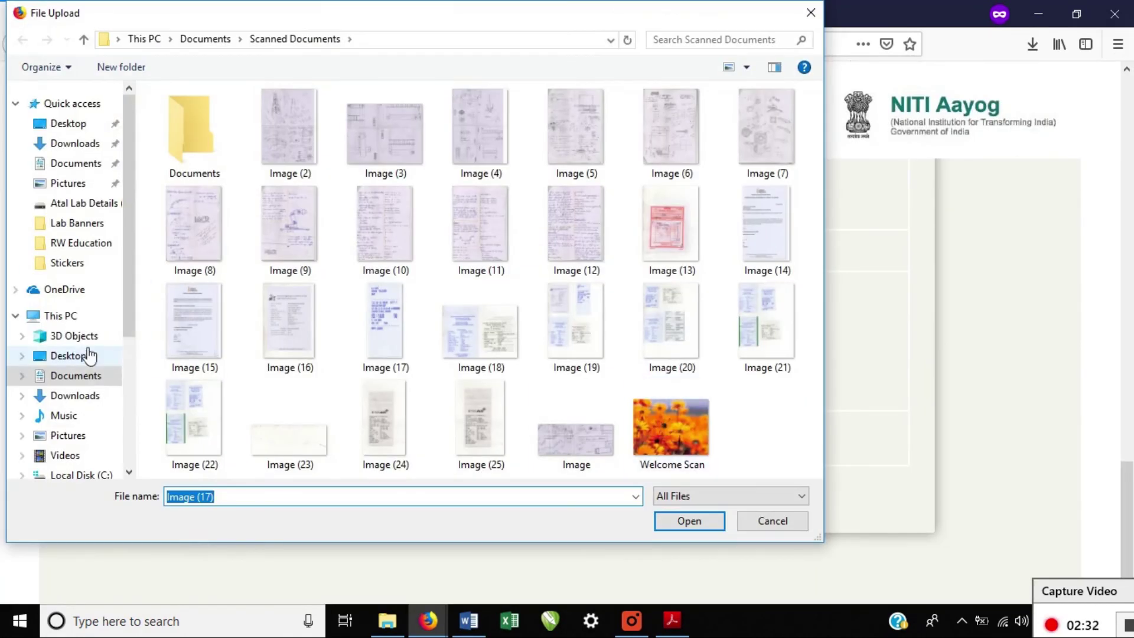
Step: Swap the jpg for Downloads > Declaration-Format.pdf, then submit the form and confirm with OK
left_click(80, 383)
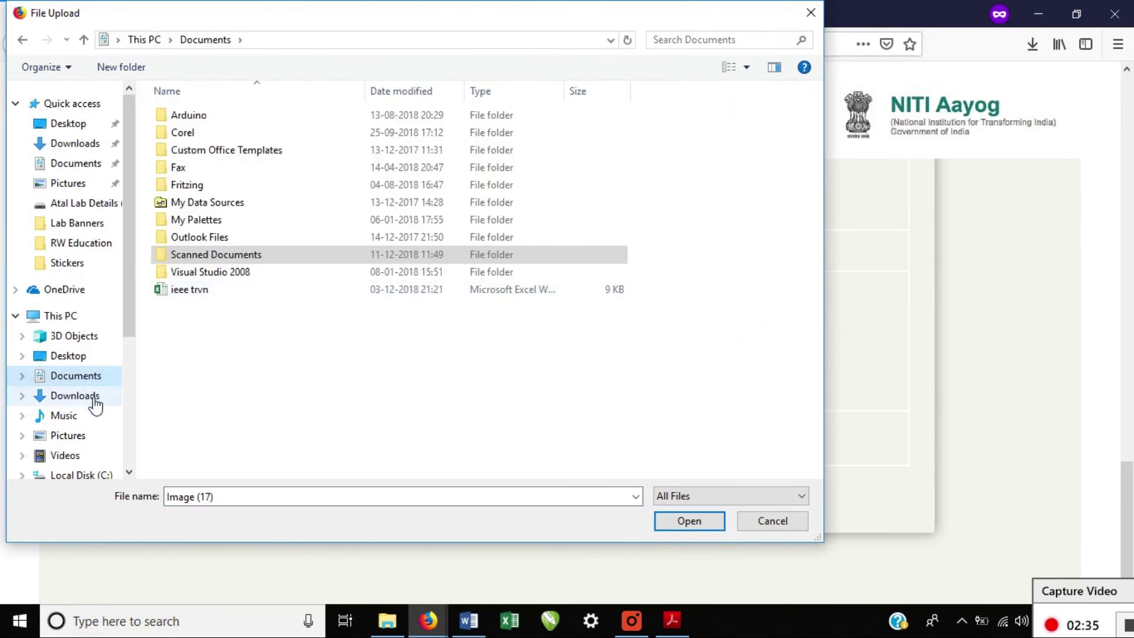
left_click(92, 397)
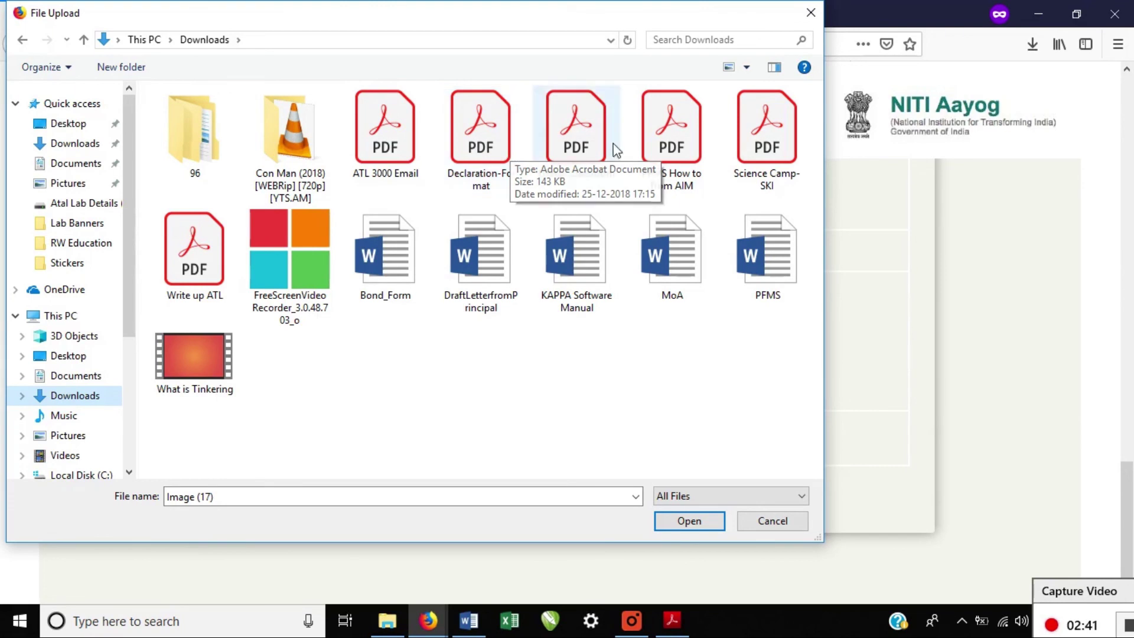
left_click(481, 136)
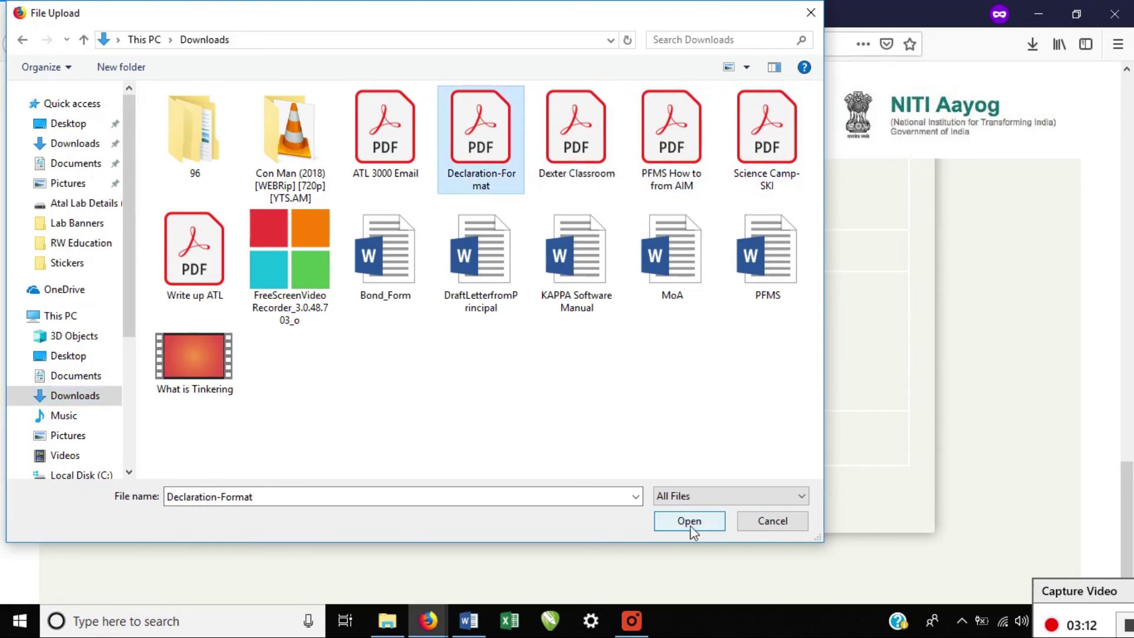
left_click(691, 527)
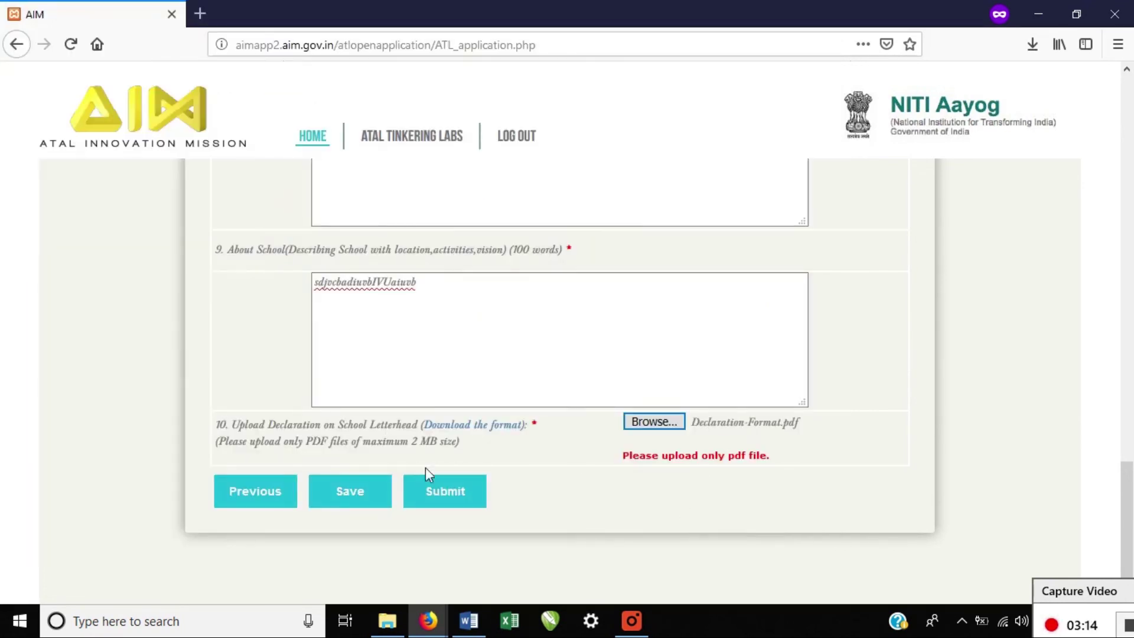
left_click(460, 493)
key("Return")
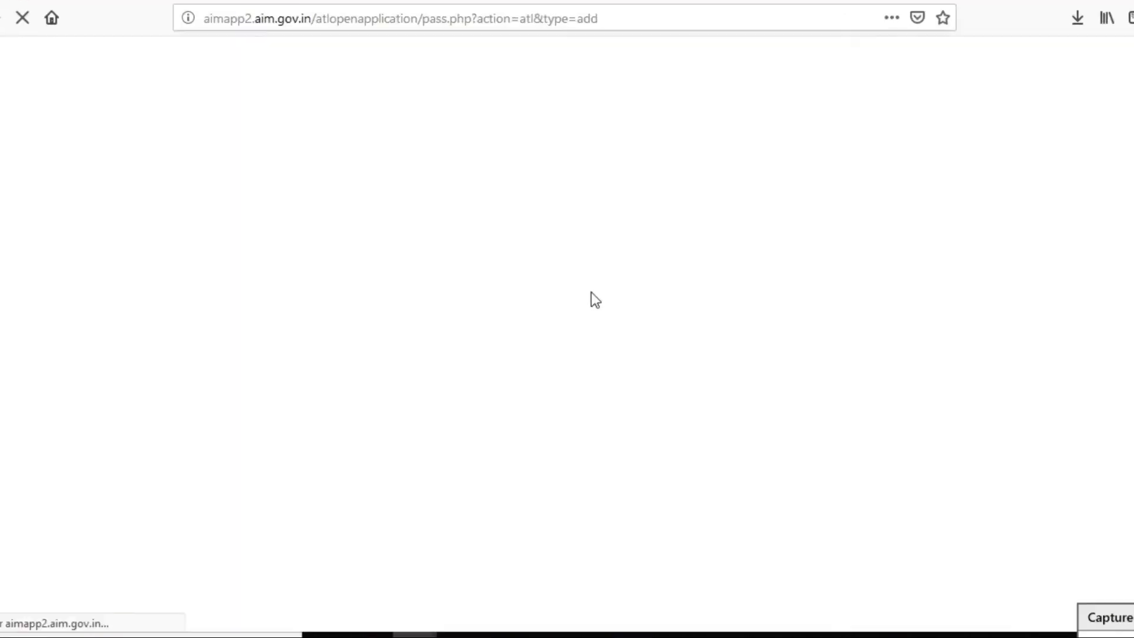